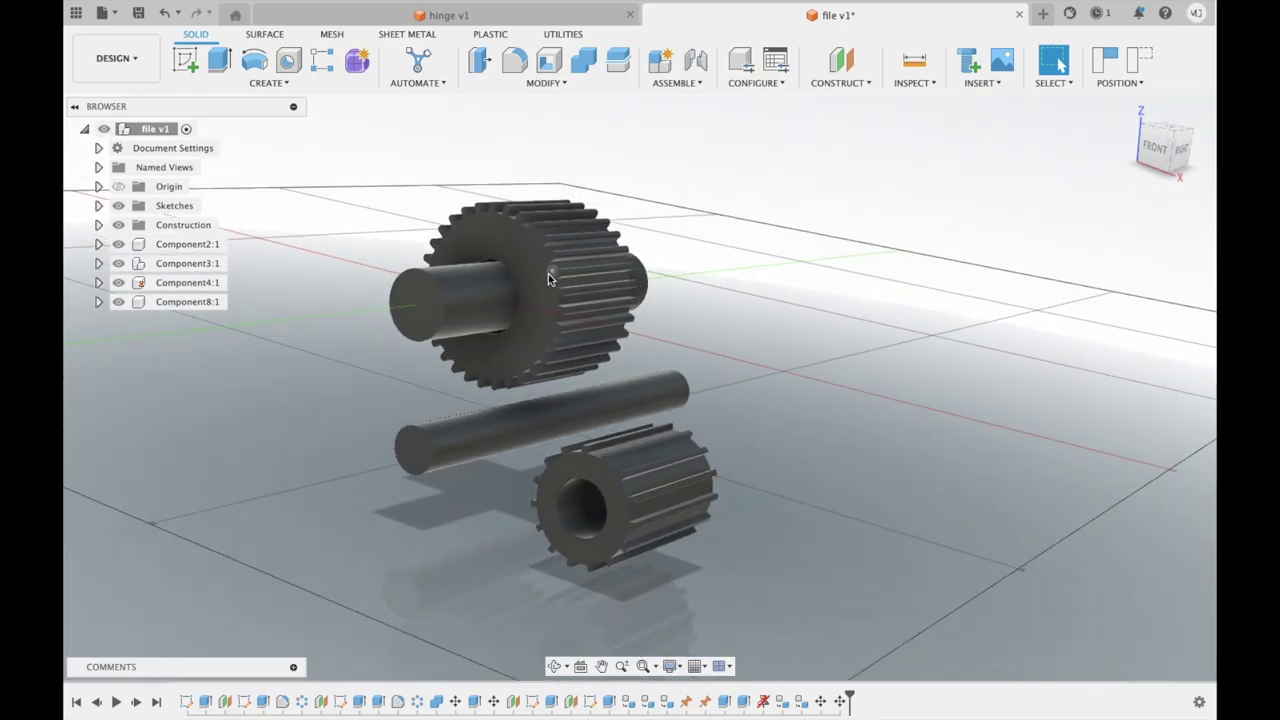
- Joint the large gear to its shaft's end face
left_click(677, 83)
left_click(695, 120)
scroll(447, 290, "up", 3)
left_click(511, 317)
scroll(516, 300, "up", 3)
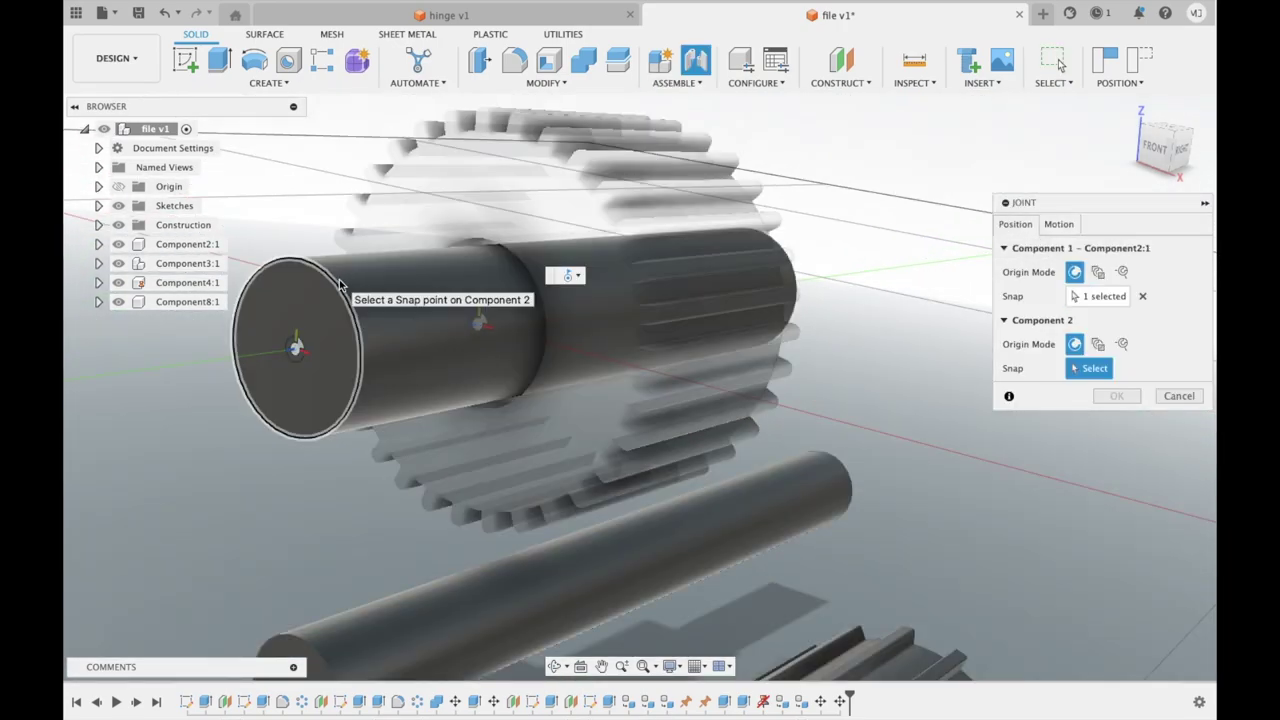
left_click(300, 334)
scroll(300, 334, "down", 5)
key("Return")
- Joint the small gear onto the second shaft so the gears mesh
key("j")
left_click(543, 300)
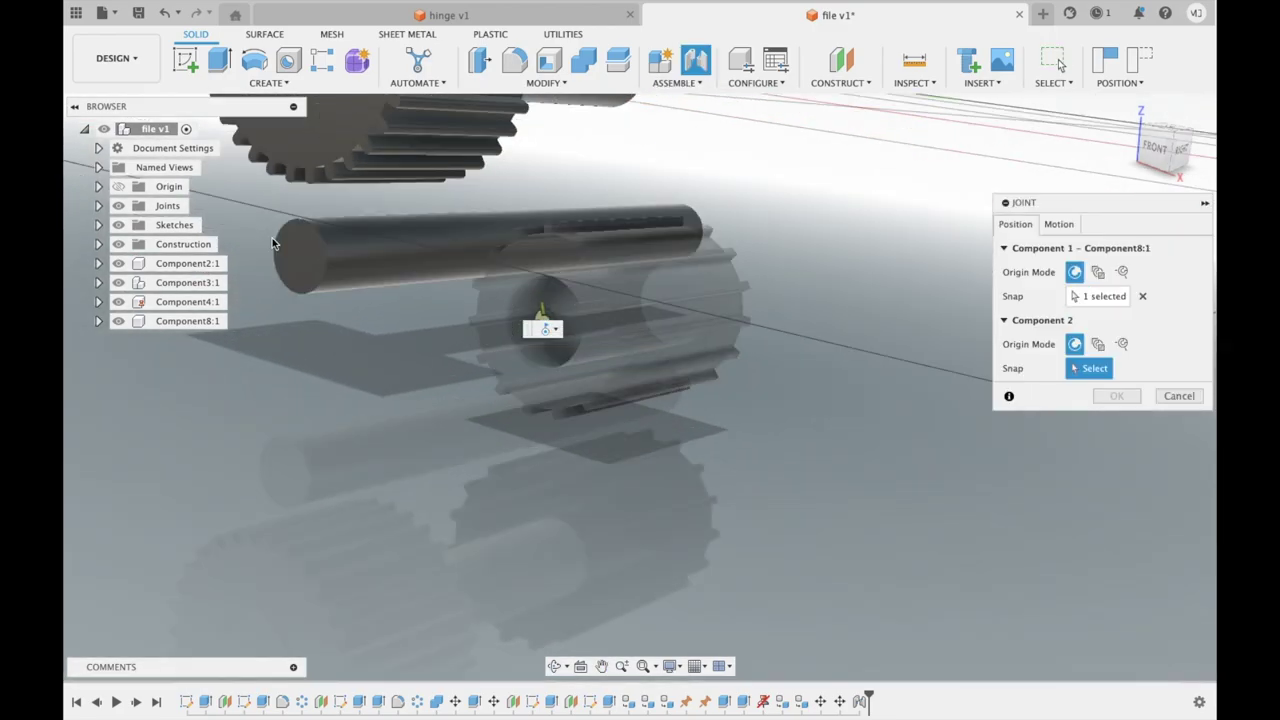
left_click(543, 345)
key("Return")
left_click(677, 82)
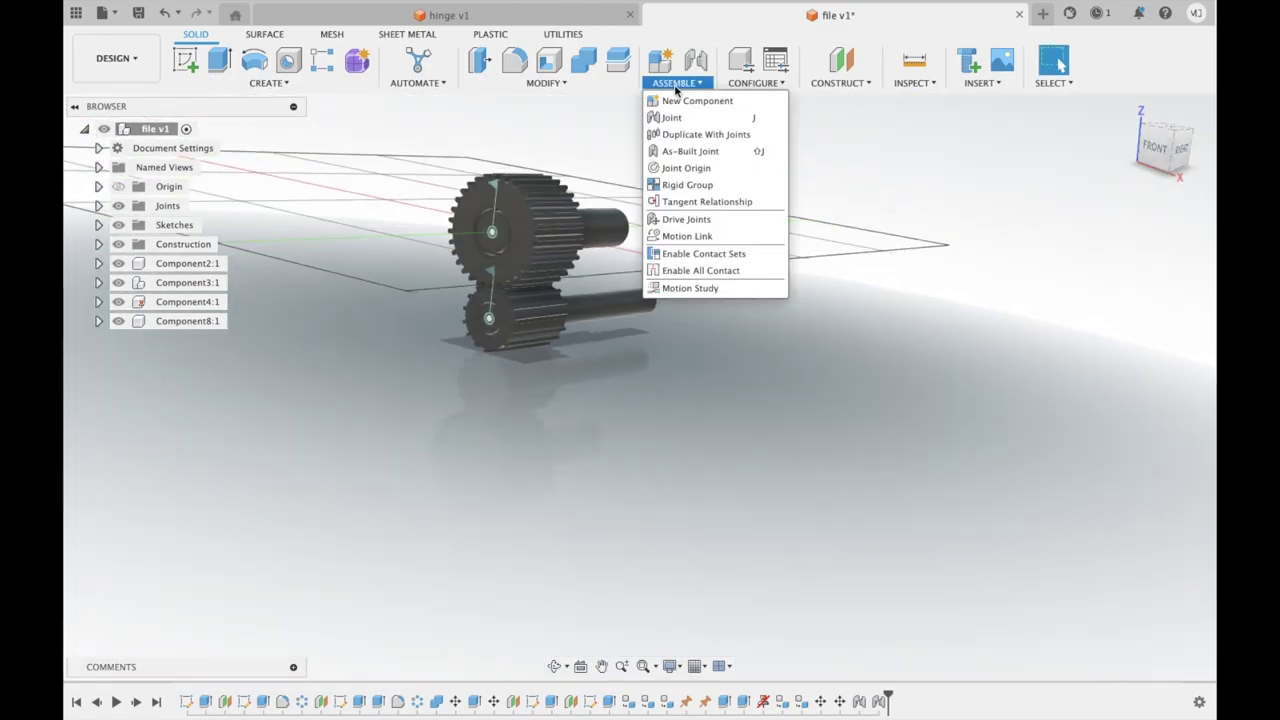
- Motion-link Revolute 5 and Revolute 6 at 360 deg, dismissing the duplicate-link warning
left_click(705, 228)
left_click(494, 240)
scroll(800, 420, "up", 3)
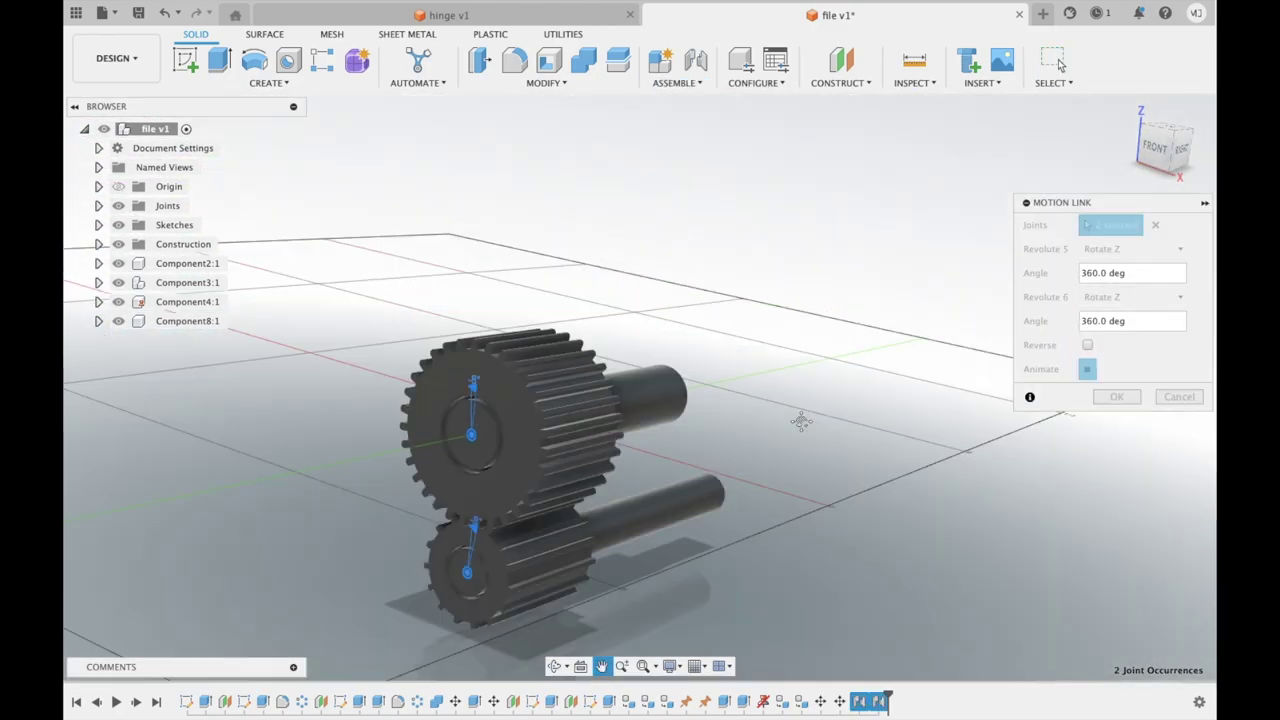
key("Return")
right_click(187, 282)
key("Escape")
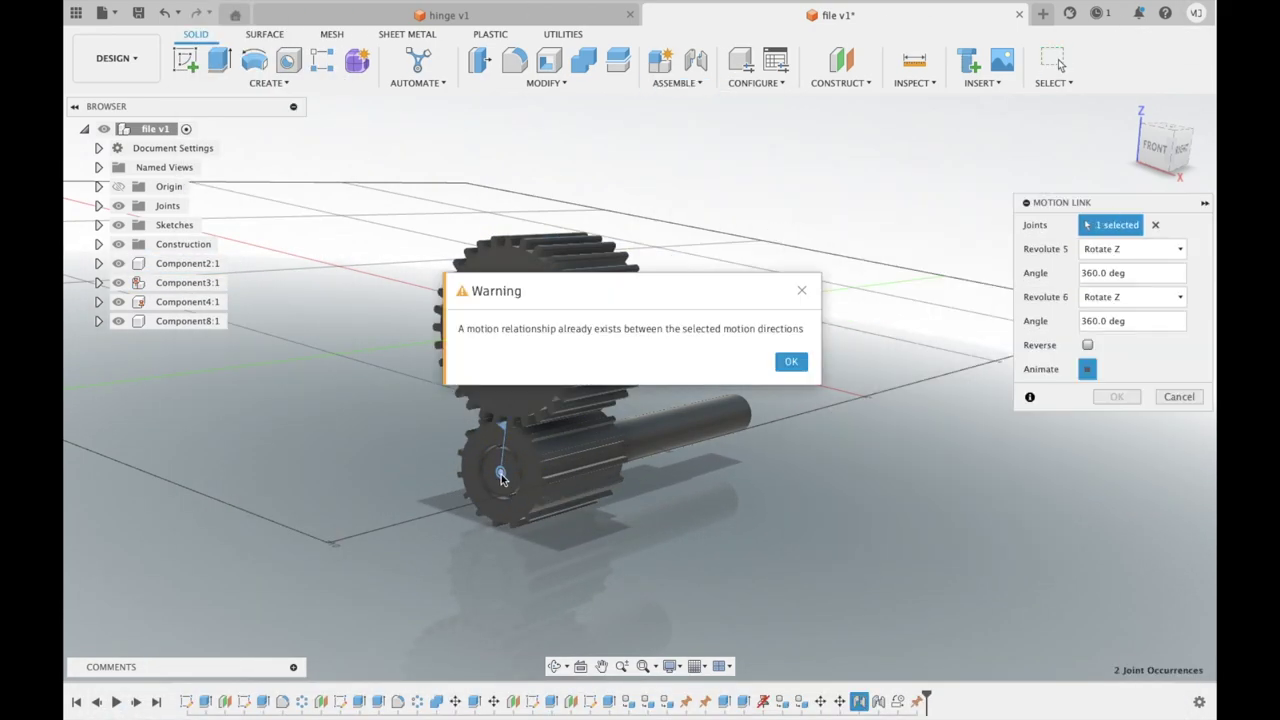
left_click(791, 360)
left_click(1114, 397)
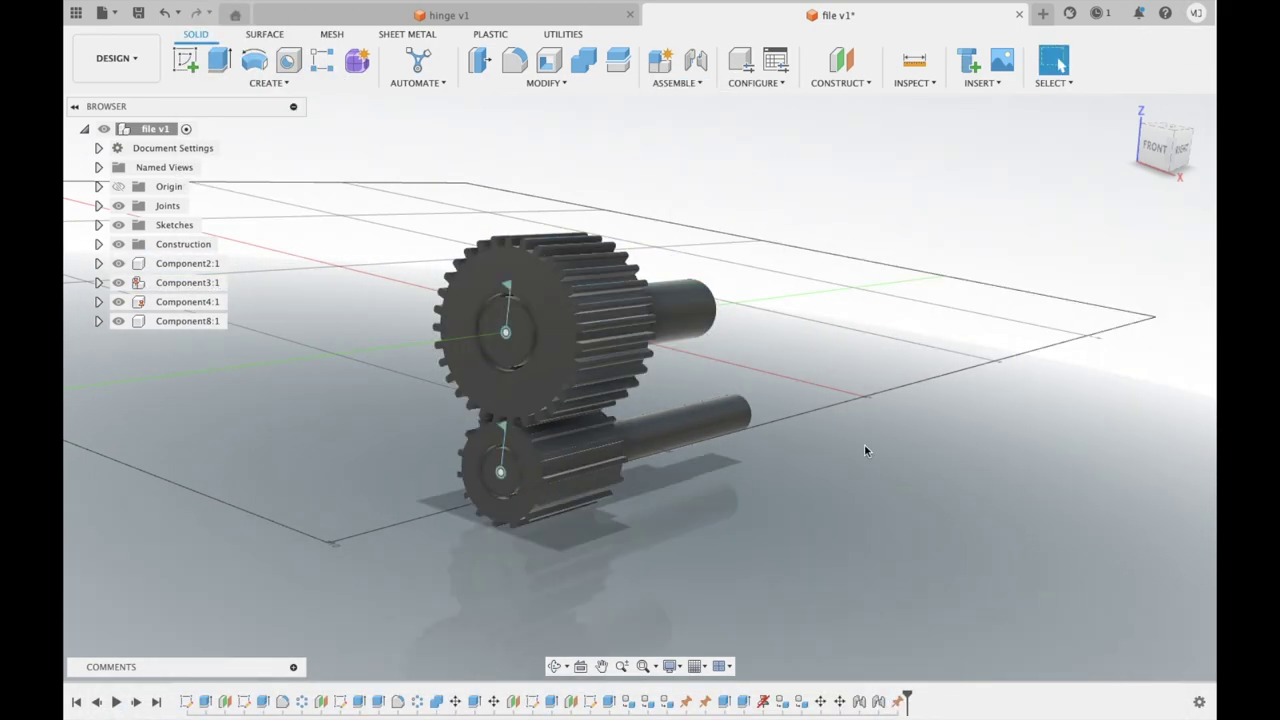
- Start a second motion link on both gear joints, cancel it, and expand Component3:1
left_click(677, 82)
left_click(700, 294)
left_click(506, 331)
left_click(500, 471)
mouse_move(500, 471)
middle_mouse_down("shift")
mouse_move(719, 272)
mouse_move(657, 280)
mouse_move(837, 286)
mouse_move(686, 286)
middle_mouse_up("shift")
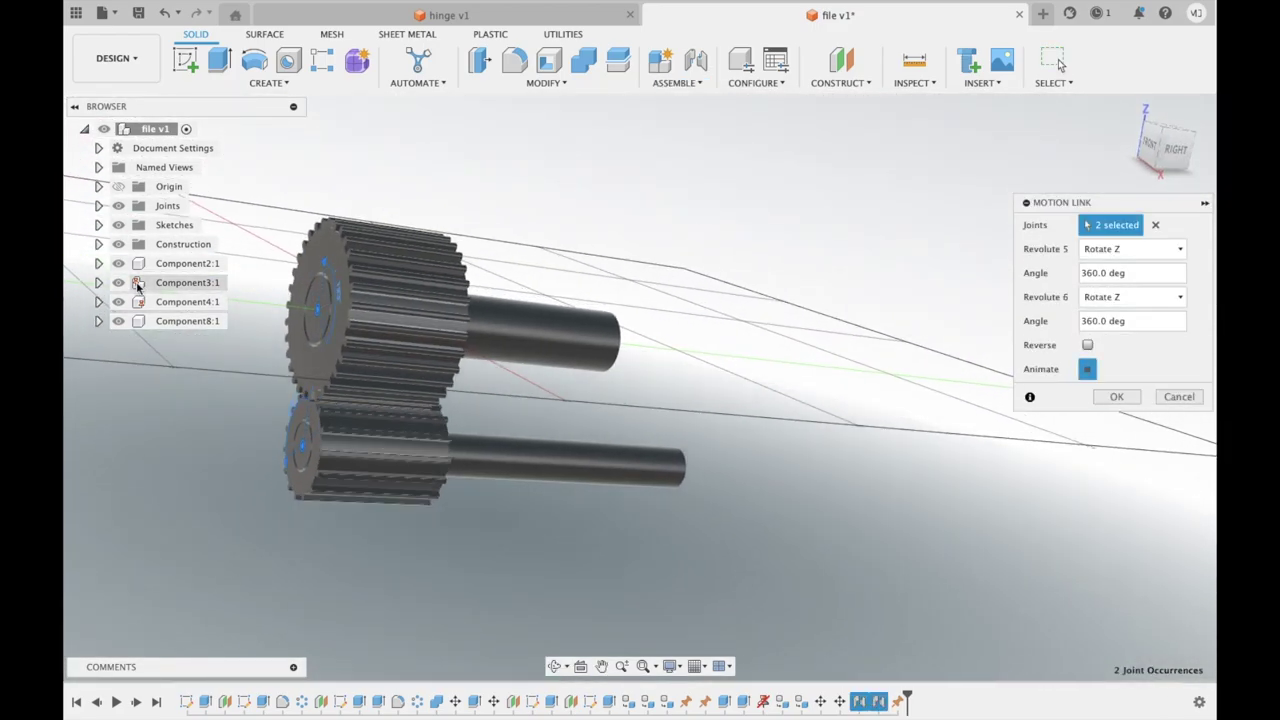
key("Escape")
left_click(137, 284)
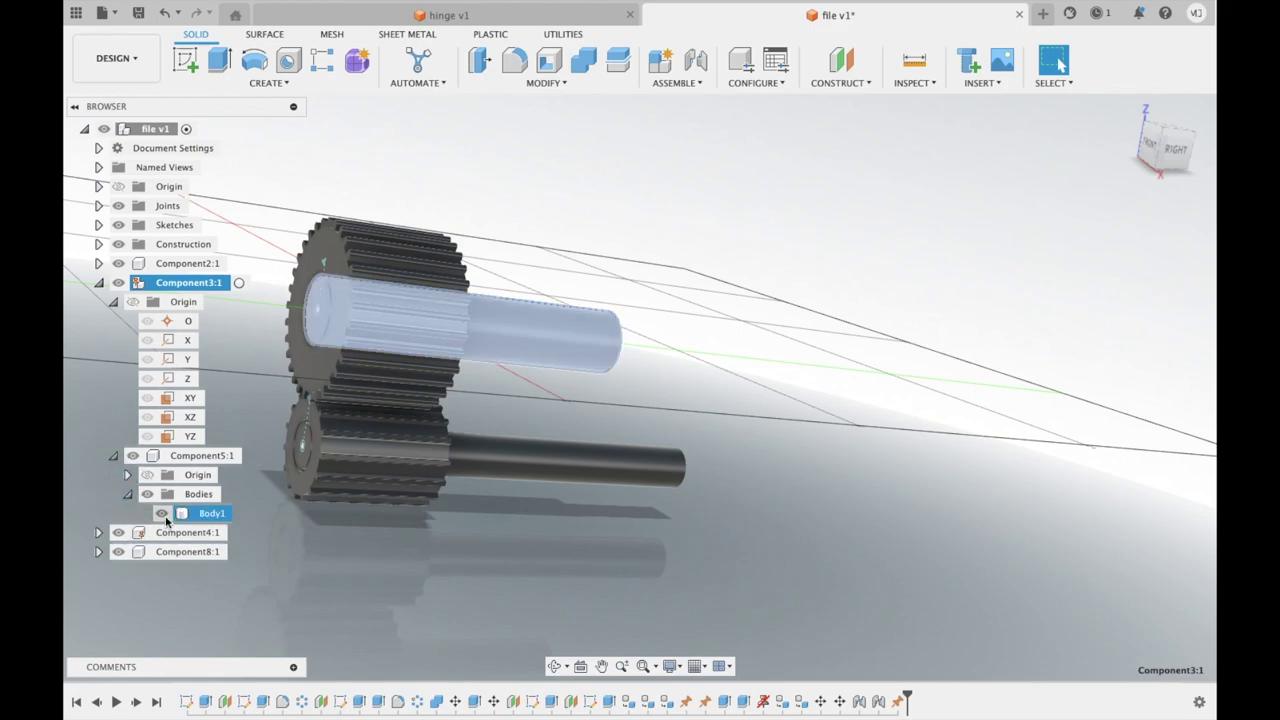
- Create a new component from Component3:1's shaft body
right_click(188, 516)
left_click(98, 282)
right_click(220, 283)
left_click(257, 51)
left_click(1117, 413)
left_click(98, 282)
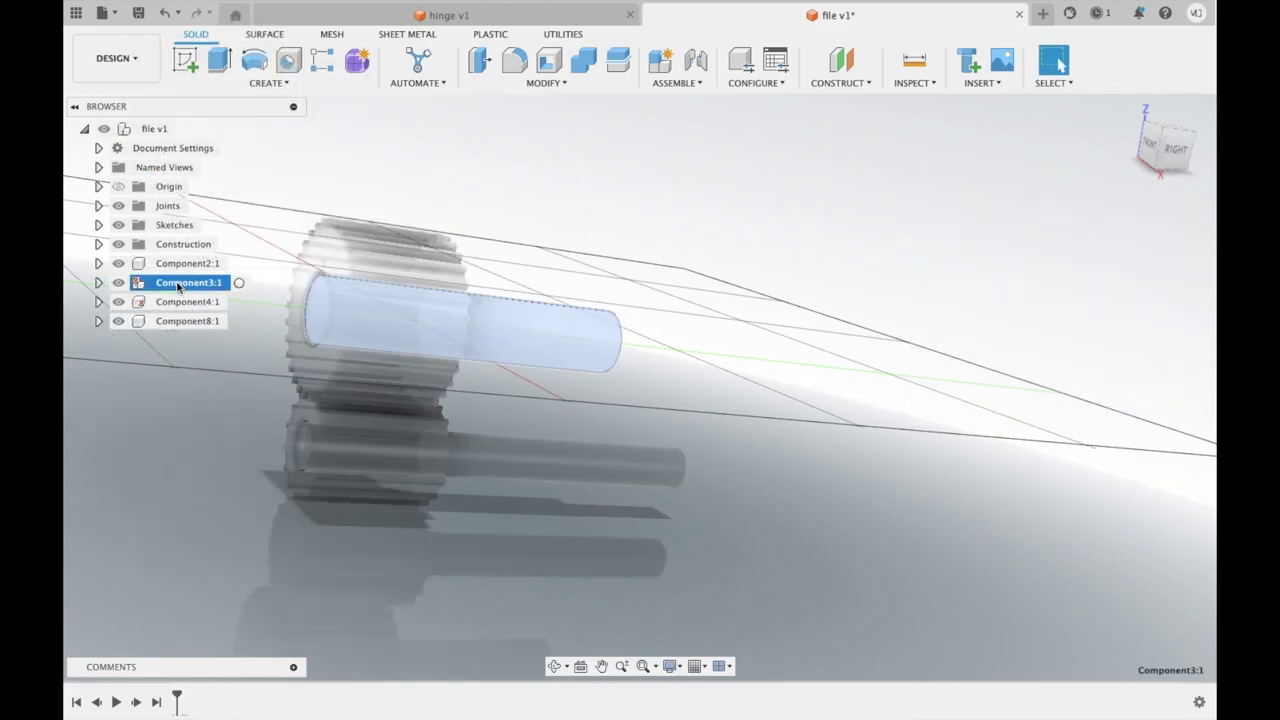
mouse_move(640, 716)
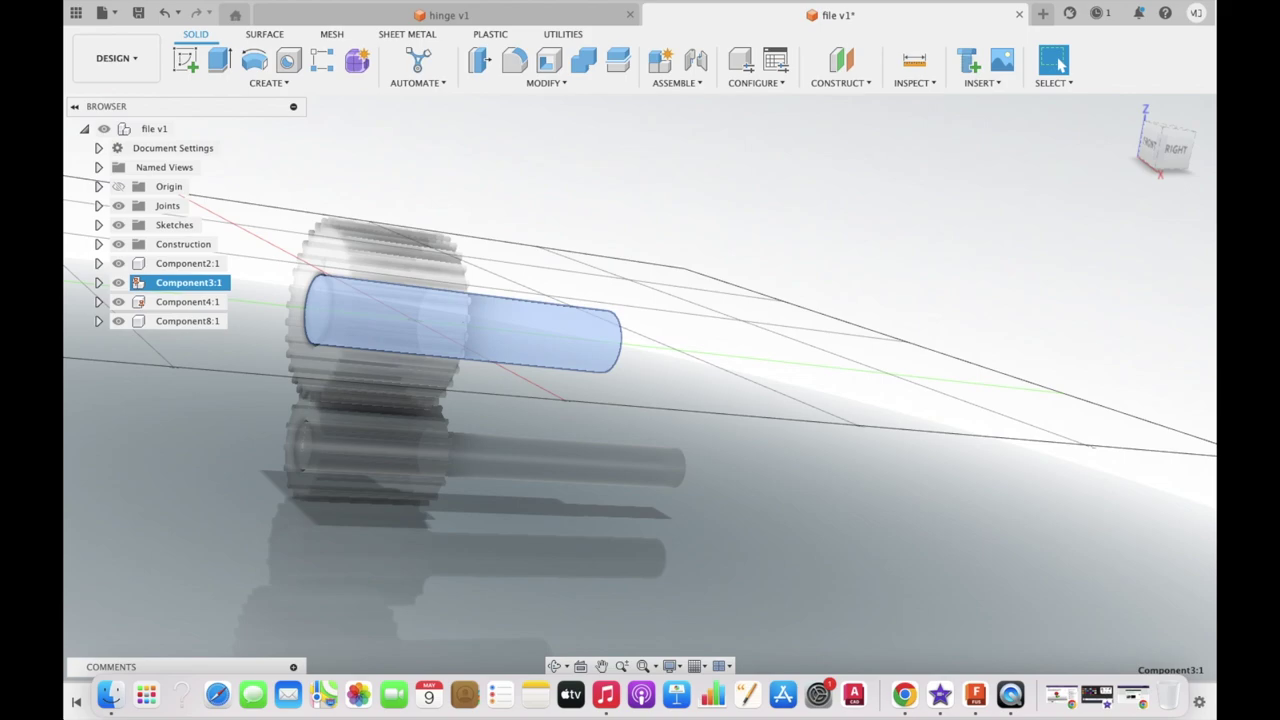
- Delete Component3:1 from the browser
middle_click_drag(1065, 624, 586, 343, "shift")
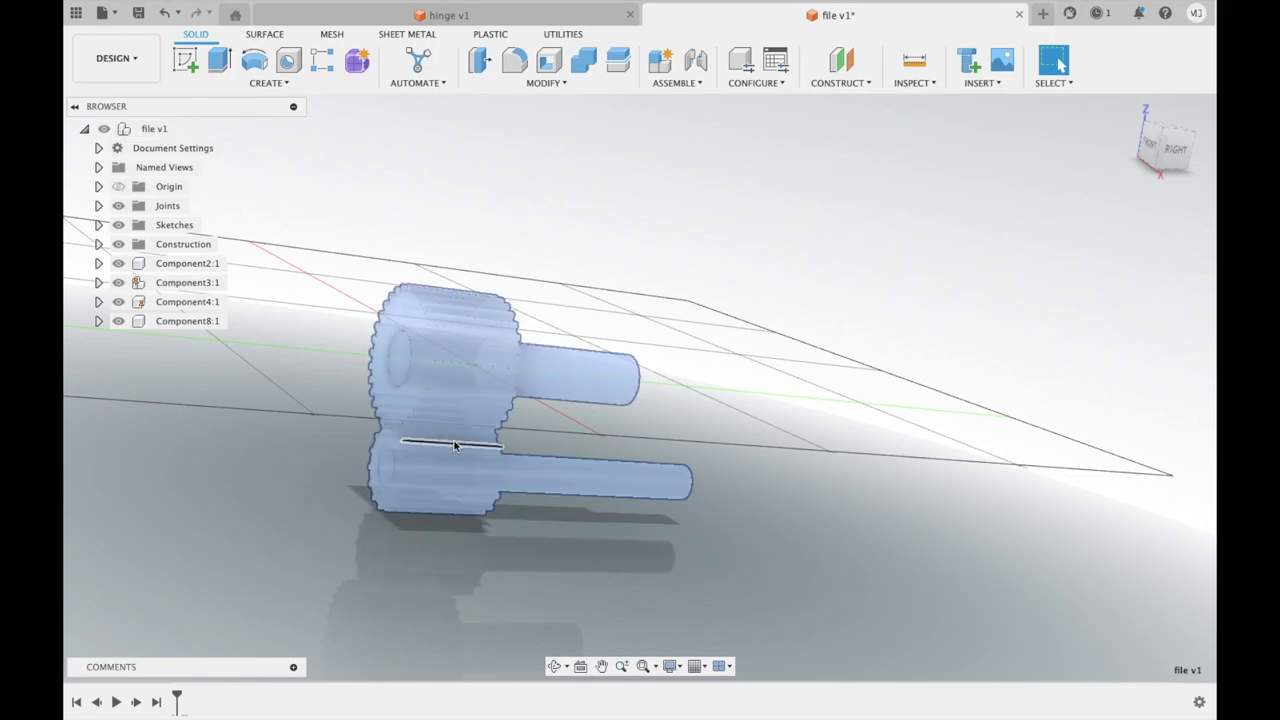
scroll(443, 443, "up", 5)
right_click(158, 282)
left_click(181, 314)
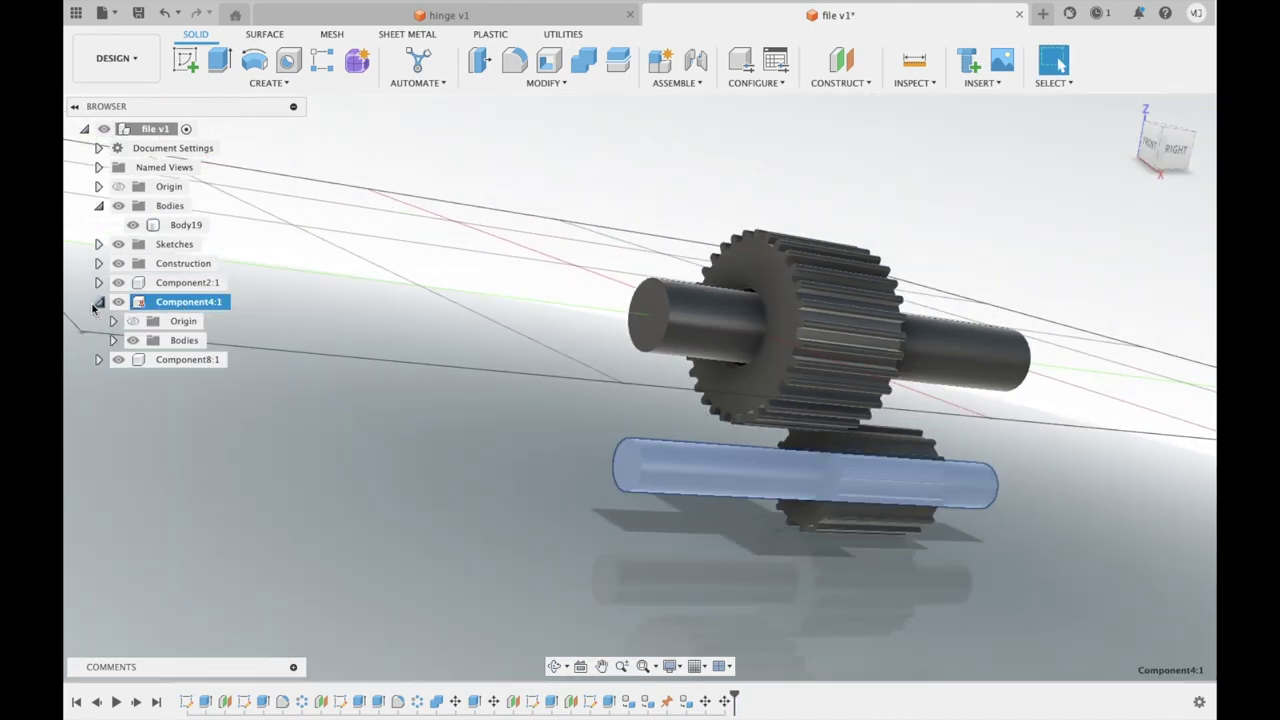
- Turn the shaft body and Body19 inside Component4:1 into their own components
left_click(113, 340)
right_click(191, 360)
key("Escape")
right_click(191, 362)
left_click(265, 346)
left_click(186, 224)
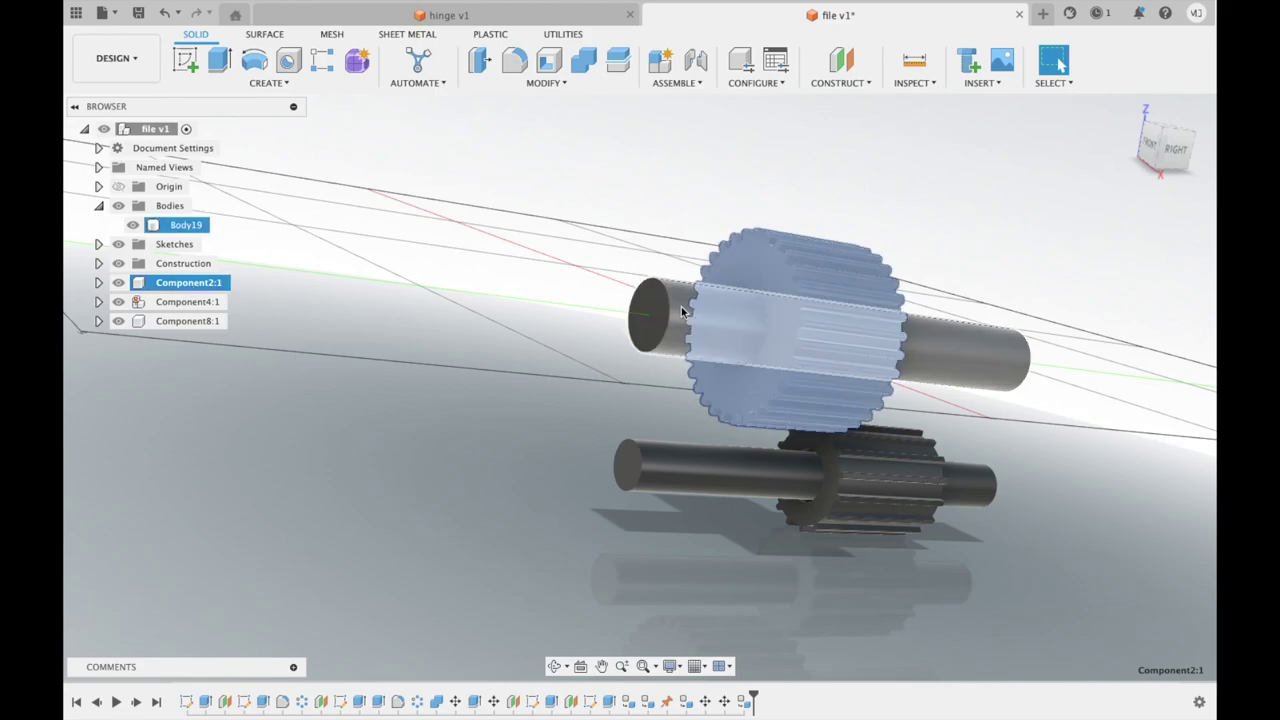
- Delete the extra component and turn Body20 into its own component
right_click(186, 224)
left_click(260, 250)
left_click(190, 301)
key("Delete")
left_click(549, 371)
right_click(186, 224)
left_click(221, 283)
left_click(677, 82)
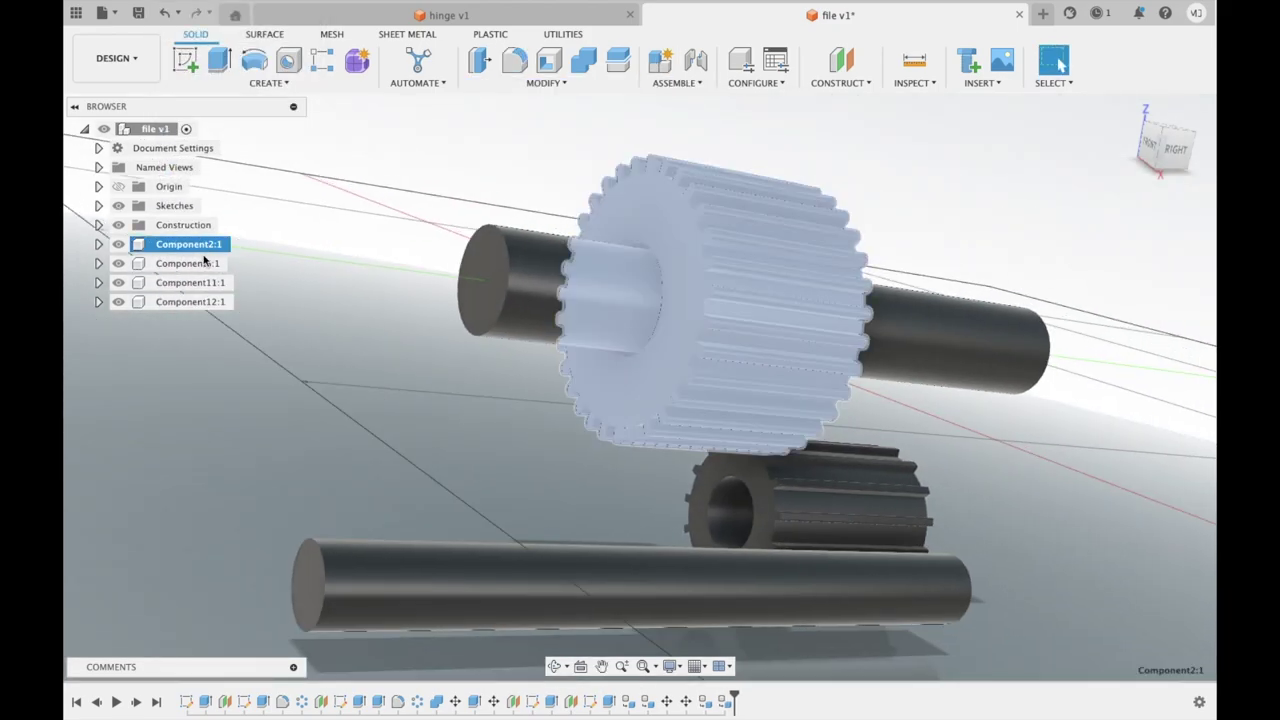
- Joint the large gear's bore centre to the shaft end as a Revolute Z joint
right_click(186, 282)
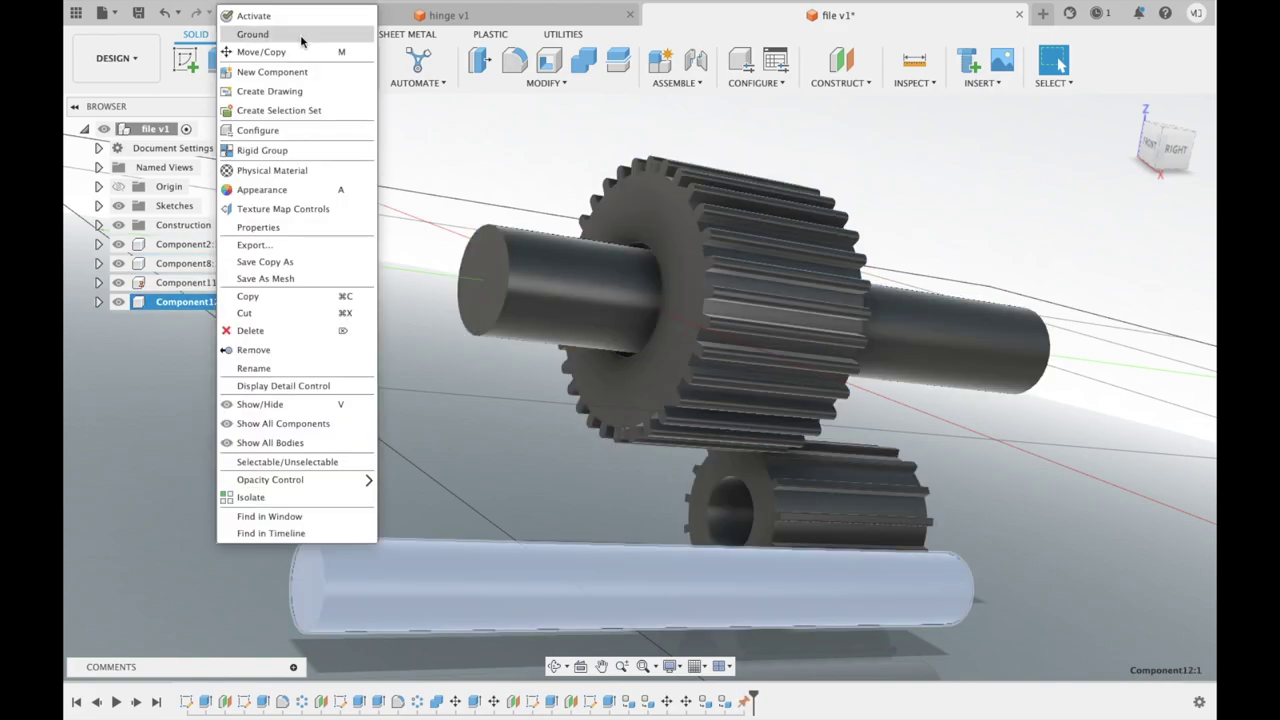
left_click(677, 82)
left_click(688, 118)
left_click(557, 278)
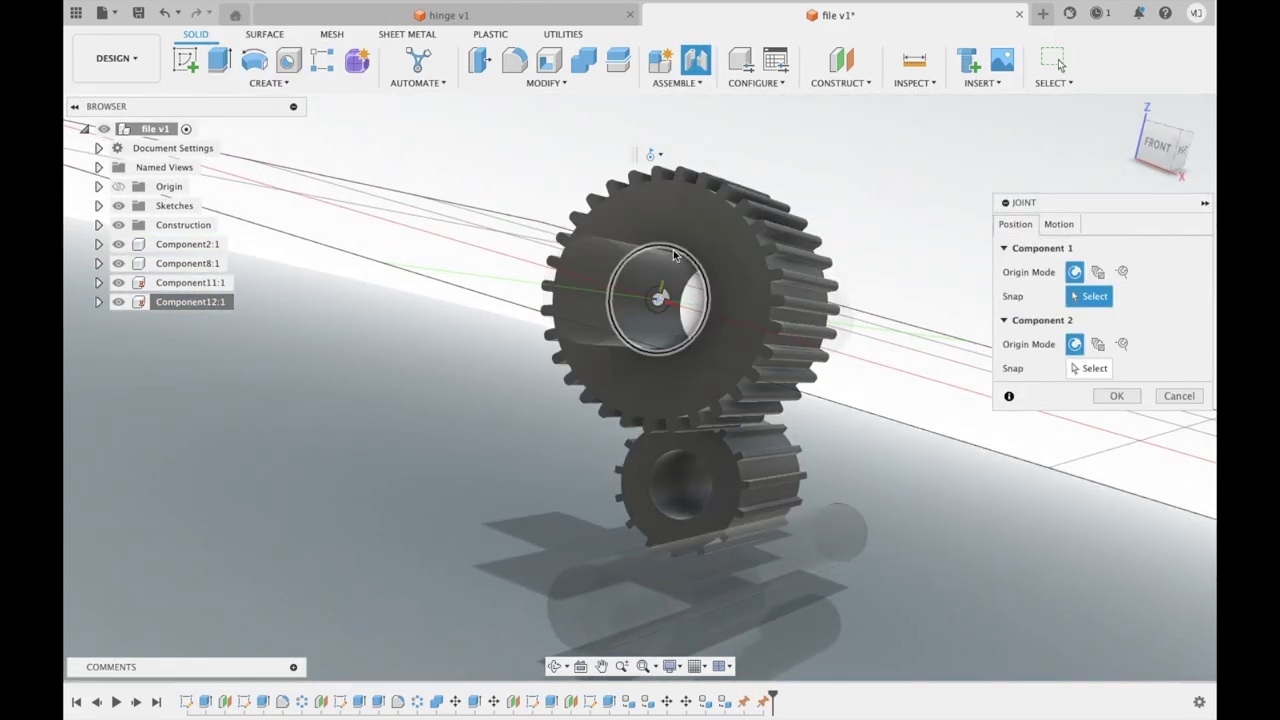
left_click(600, 282)
left_click(1108, 537)
double_click(631, 328)
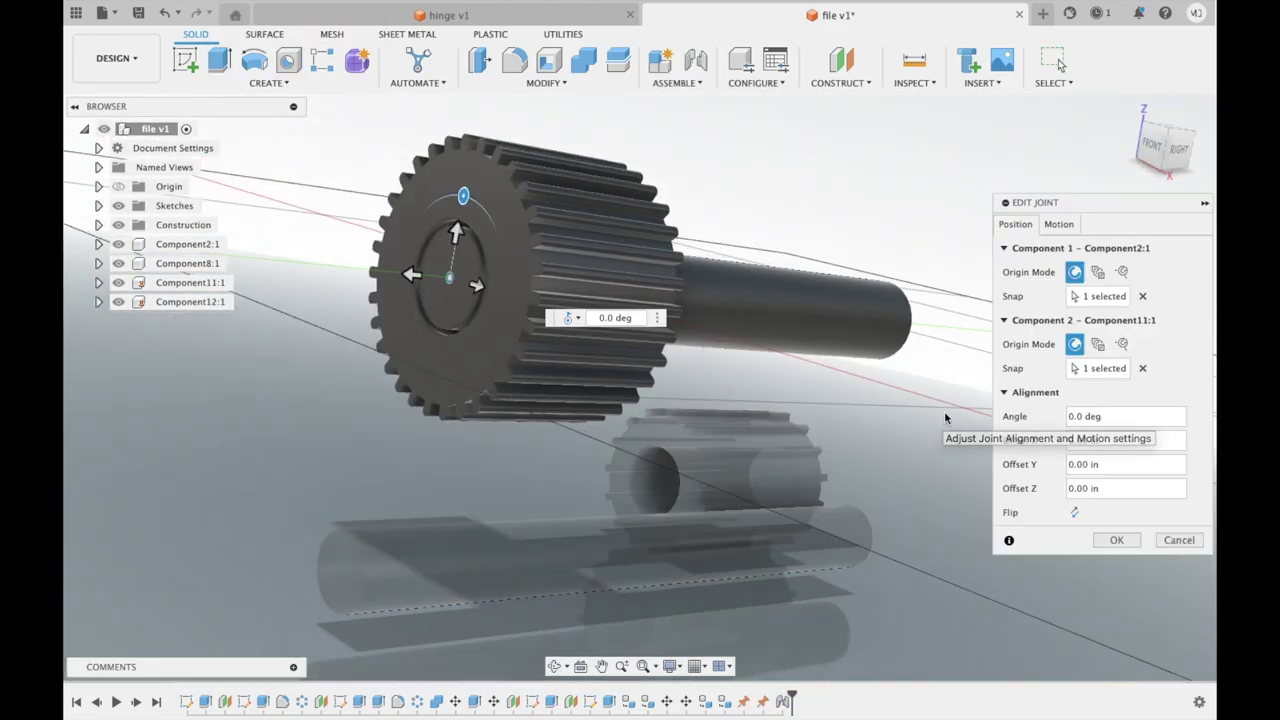
type("-70")
left_click(1059, 224)
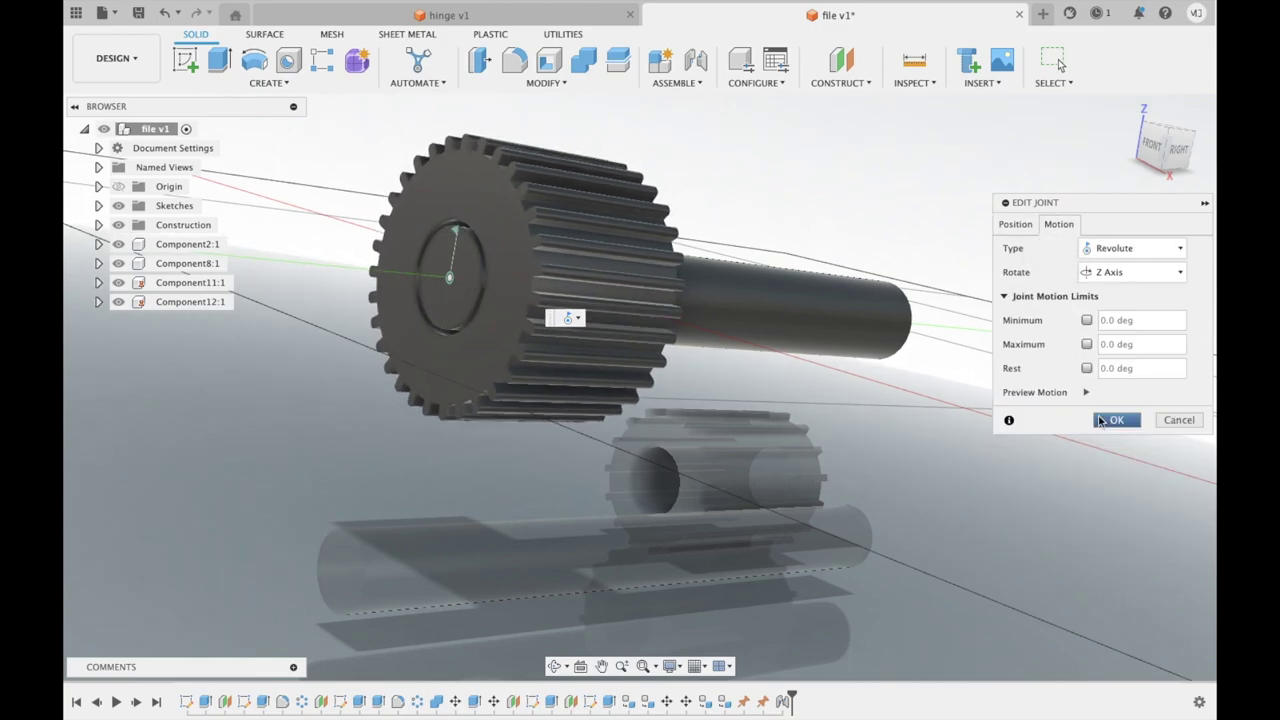
left_click(1116, 522)
- Attempt a joint between the small gear and the lower shaft, then cancel it
left_click(677, 82)
left_click(688, 118)
left_click(645, 456)
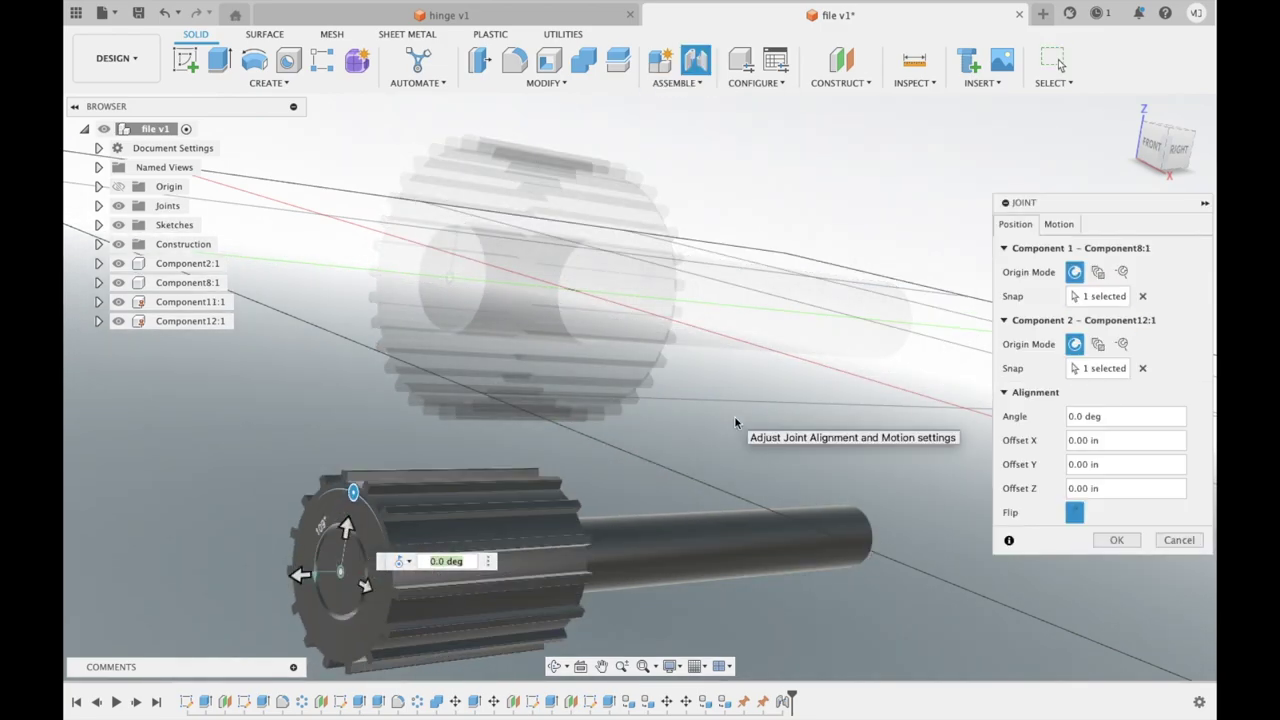
mouse_move(345, 568)
left_mouse_down()
mouse_move(428, 560)
mouse_move(345, 568)
left_mouse_up()
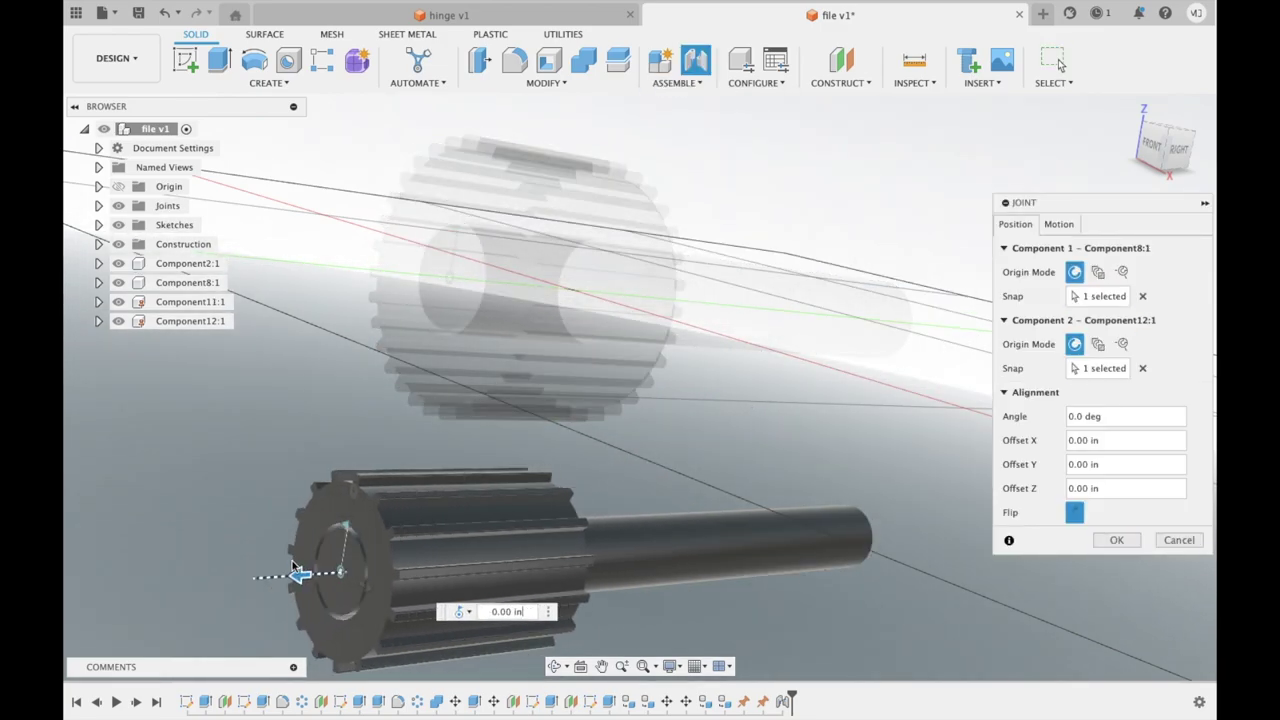
left_click_drag(348, 520, 348, 512)
key("Escape")
- Delete the lower shaft component
left_click(748, 322)
key("Delete")
left_click(549, 371)
key("Delete")
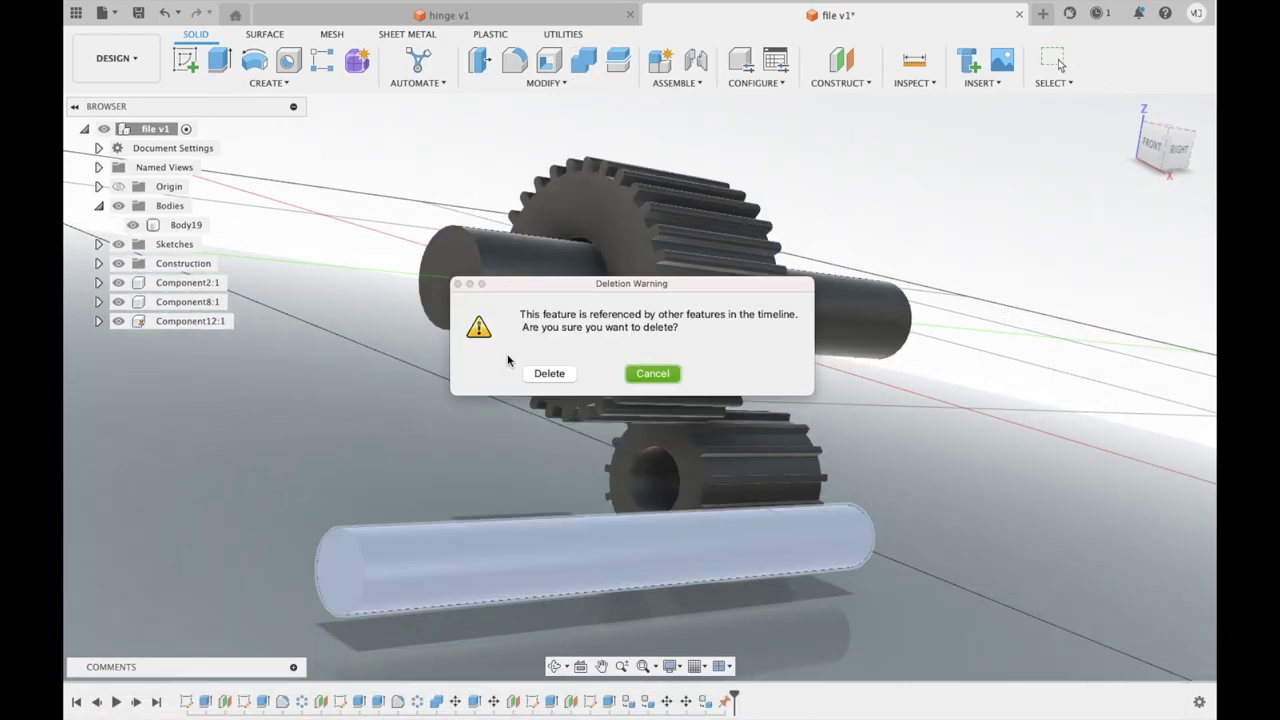
- Confirm the deletion and select the small gear and lower shaft bodies
left_click(549, 371)
left_click(185, 283)
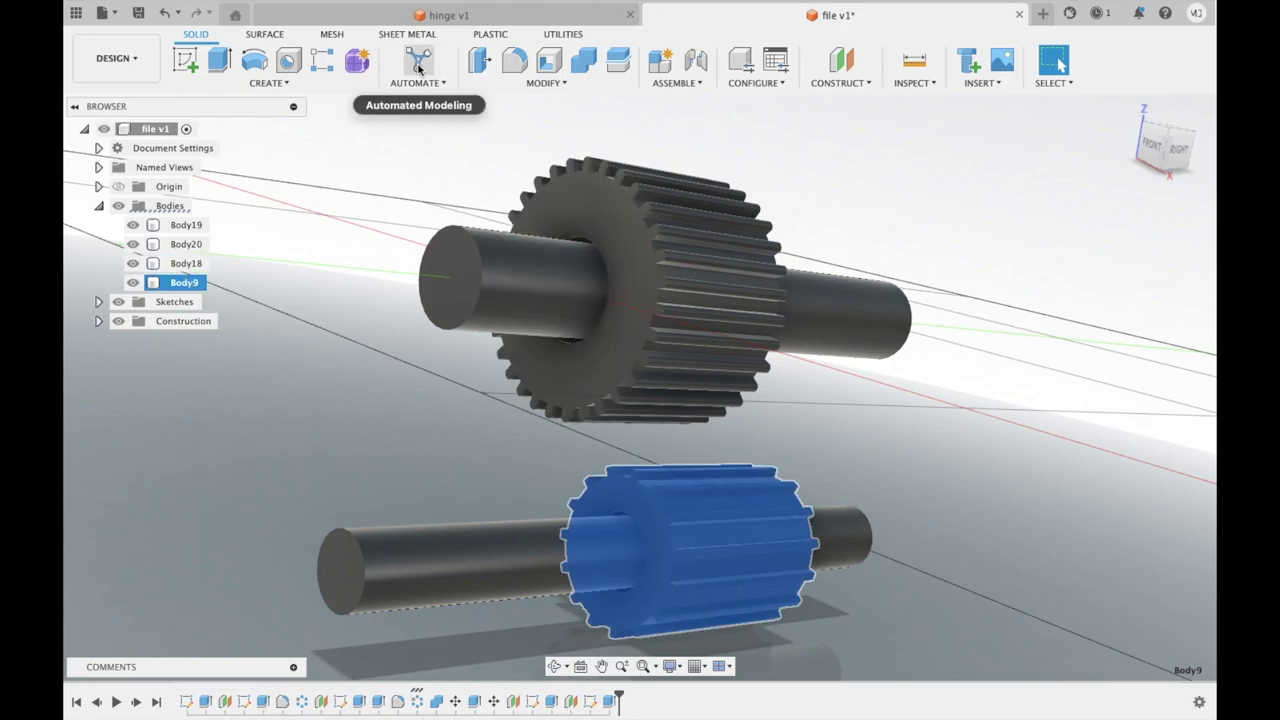
left_click(650, 405, "ctrl")
middle_click_drag(650, 405, 1058, 59, "shift")
left_click(1058, 59)
middle_click_drag(700, 350, 404, 626, "shift")
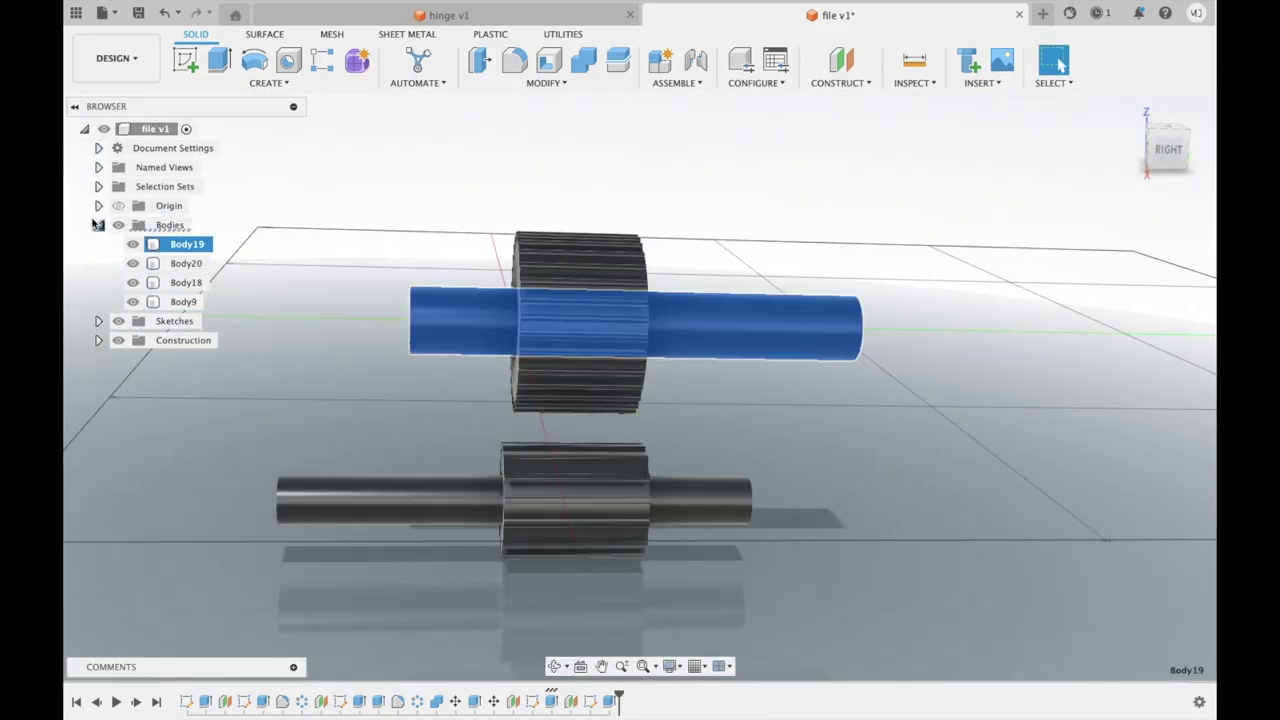
- Push the lower and upper shaft end faces 0.50 in with Move/Copy
right_click(375, 500)
left_click(328, 527)
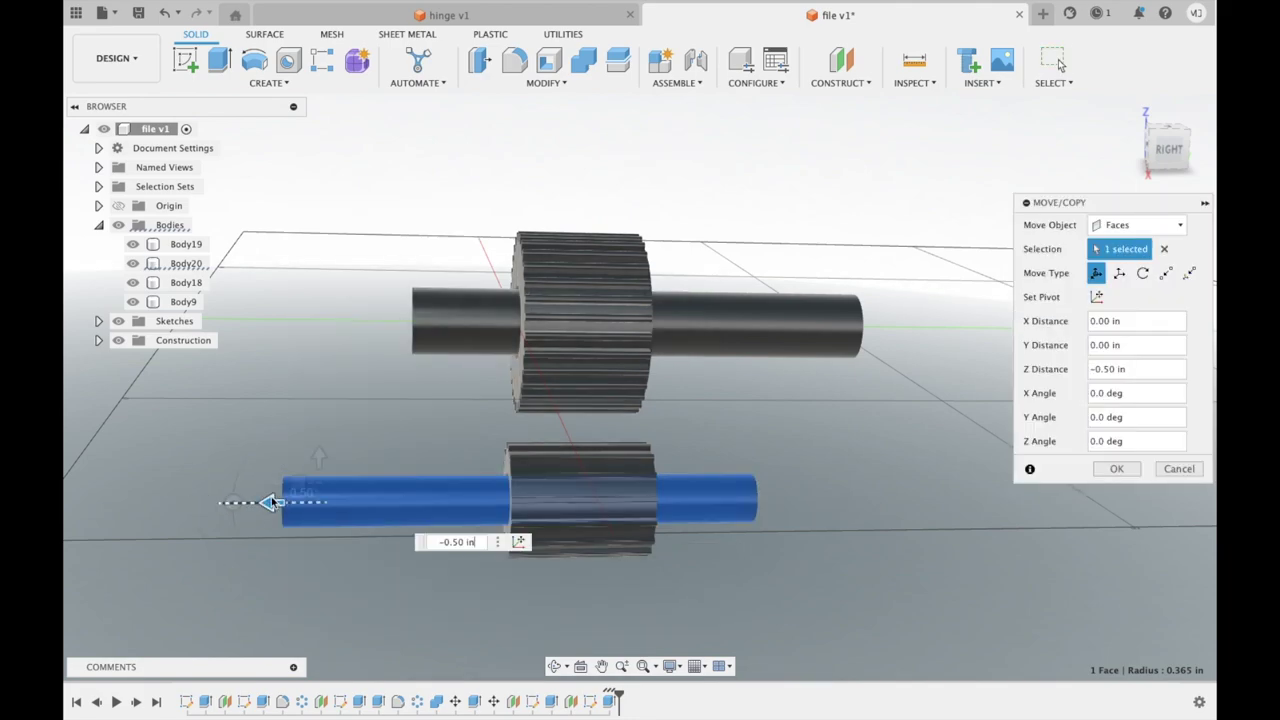
middle_click_drag(271, 500, 443, 423, "shift")
left_click(443, 313)
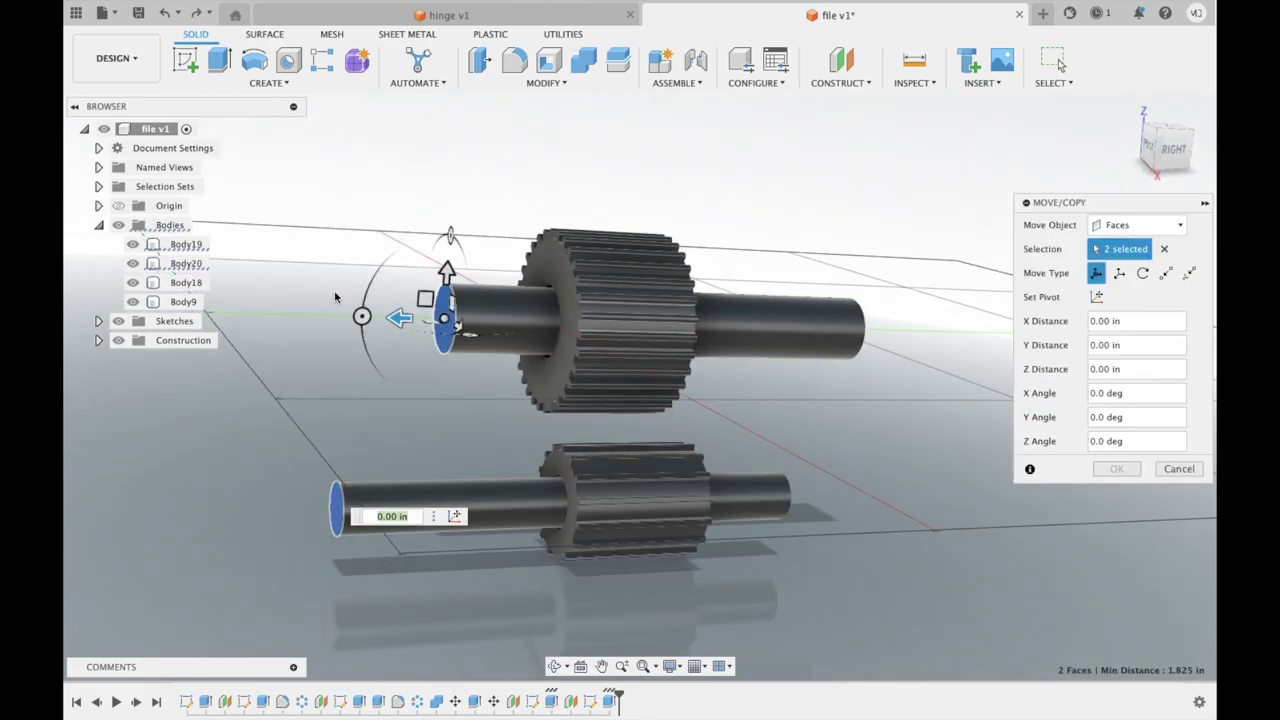
- Switch Move/Copy to bodies and move the lower shaft to Z -0.50 in
left_click(1140, 225)
left_click(1115, 258)
left_click(450, 505)
left_click_drag(600, 503, 560, 503)
mouse_move(560, 503)
middle_mouse_down("shift")
mouse_move(555, 517)
mouse_move(891, 309)
middle_mouse_up("shift")
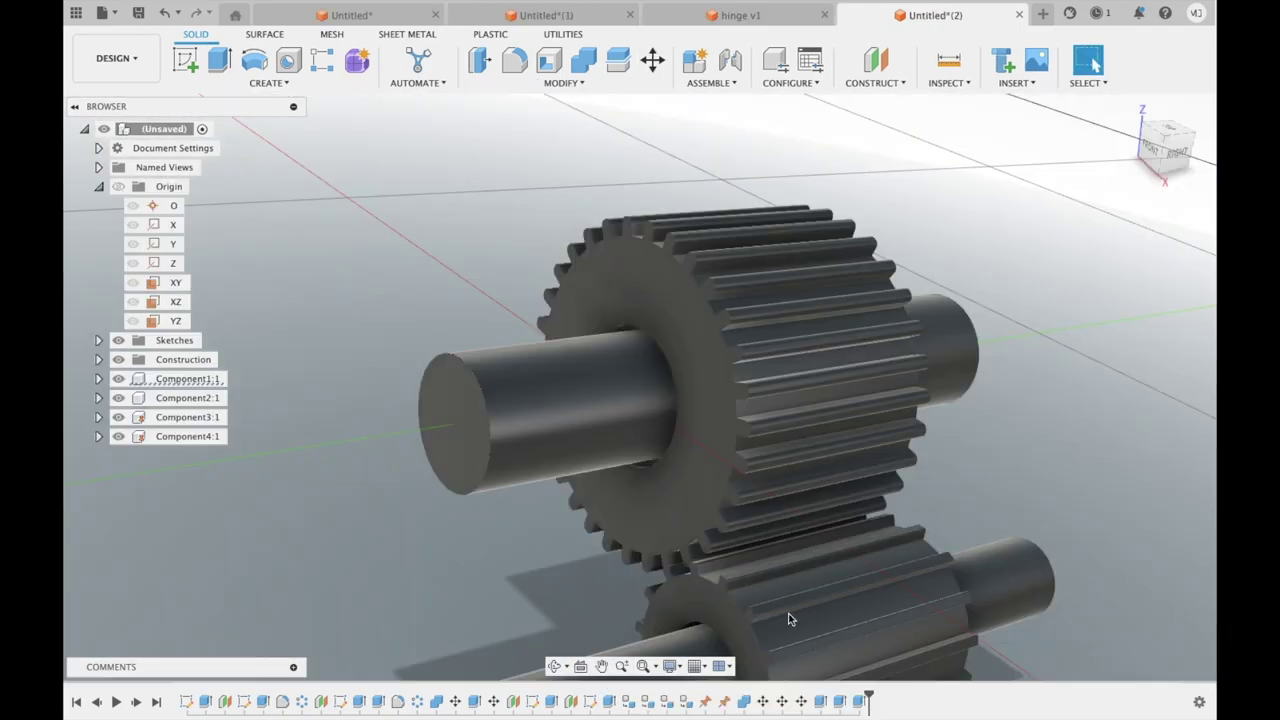
- Joint the upper gear's centre to its shaft's centre
left_click(730, 60)
left_click(614, 395)
left_click(483, 368)
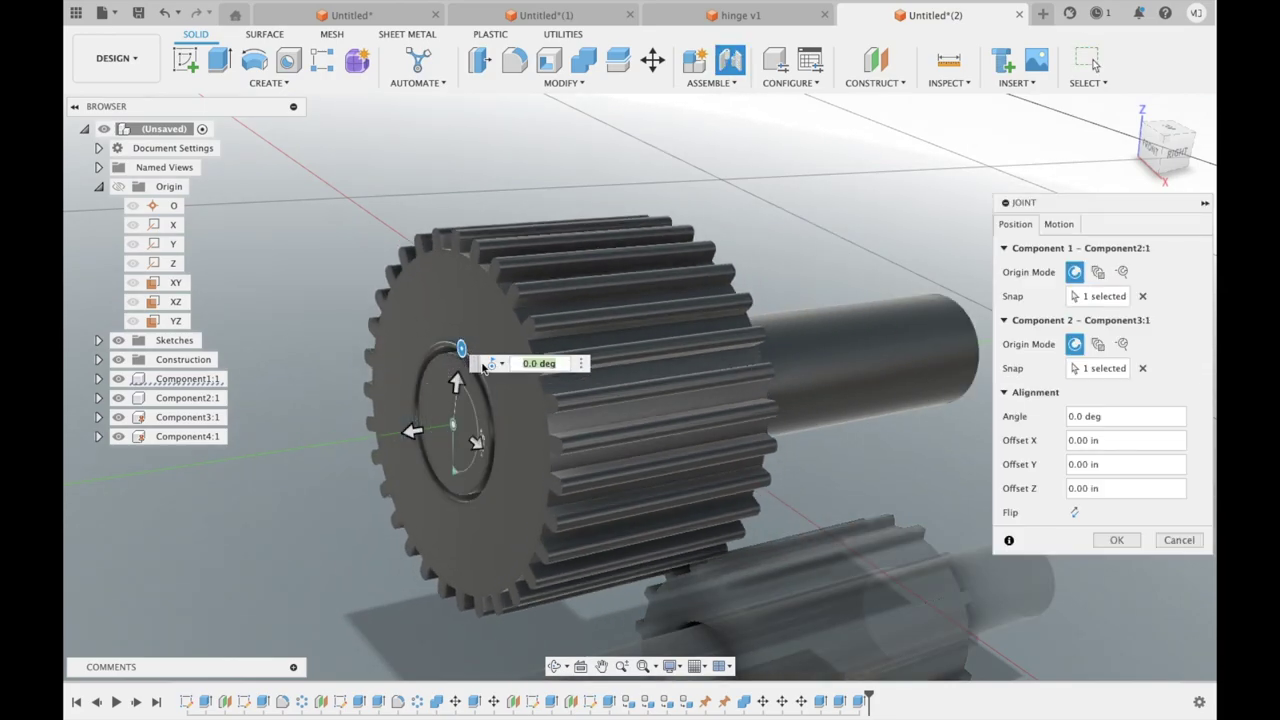
left_click(1108, 540)
- Begin another joint, then expand Component1:1 and select the lower gear's body
left_click(730, 60)
left_click(846, 468)
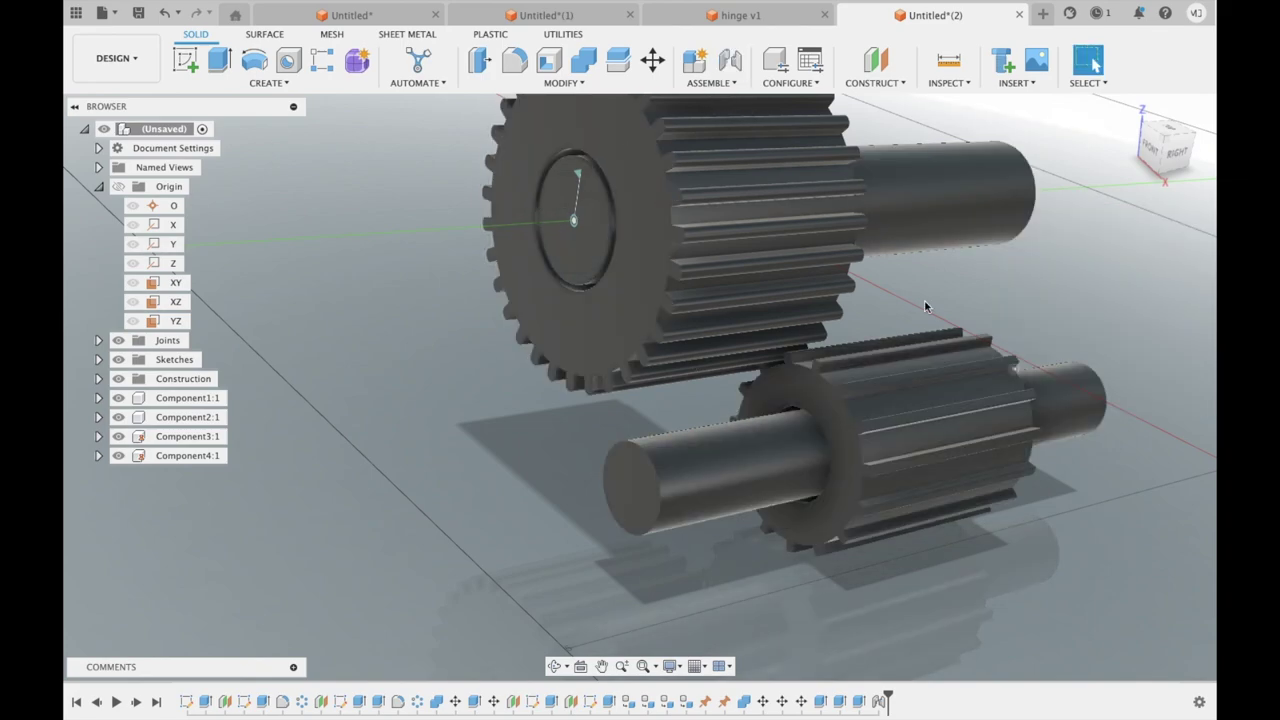
left_click(186, 402)
left_click(98, 398)
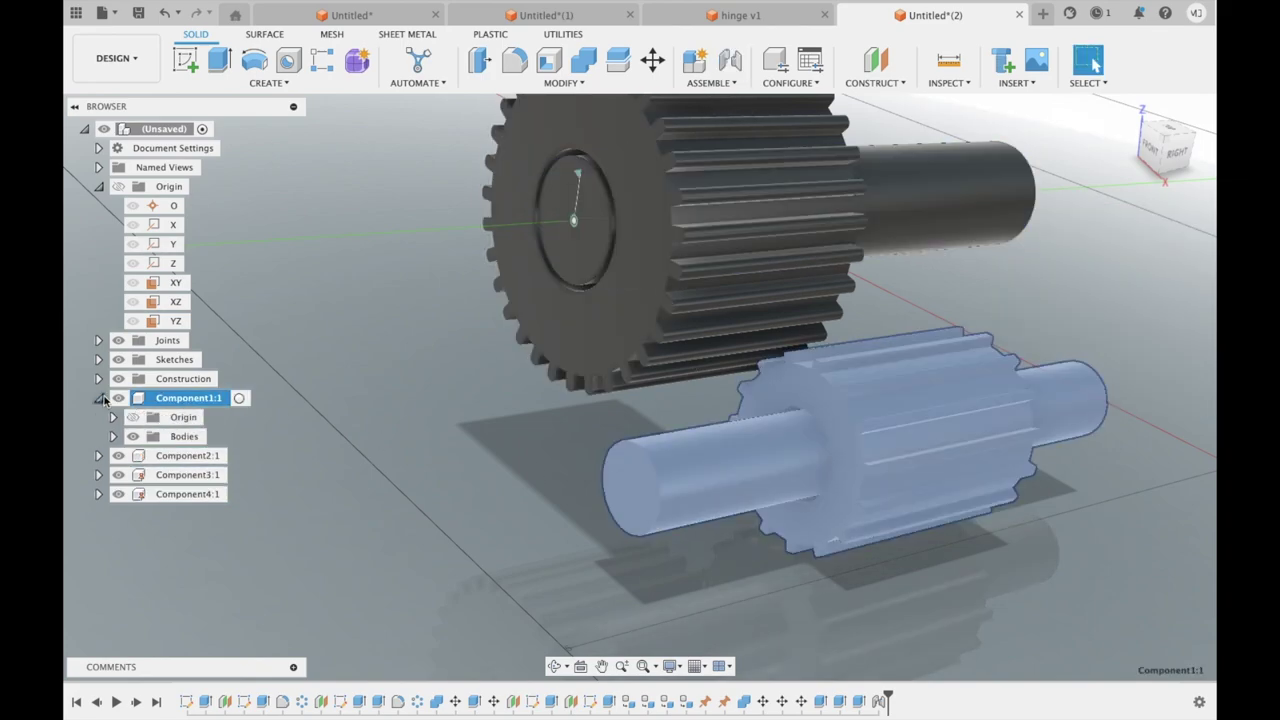
left_click(113, 436)
left_click(198, 455)
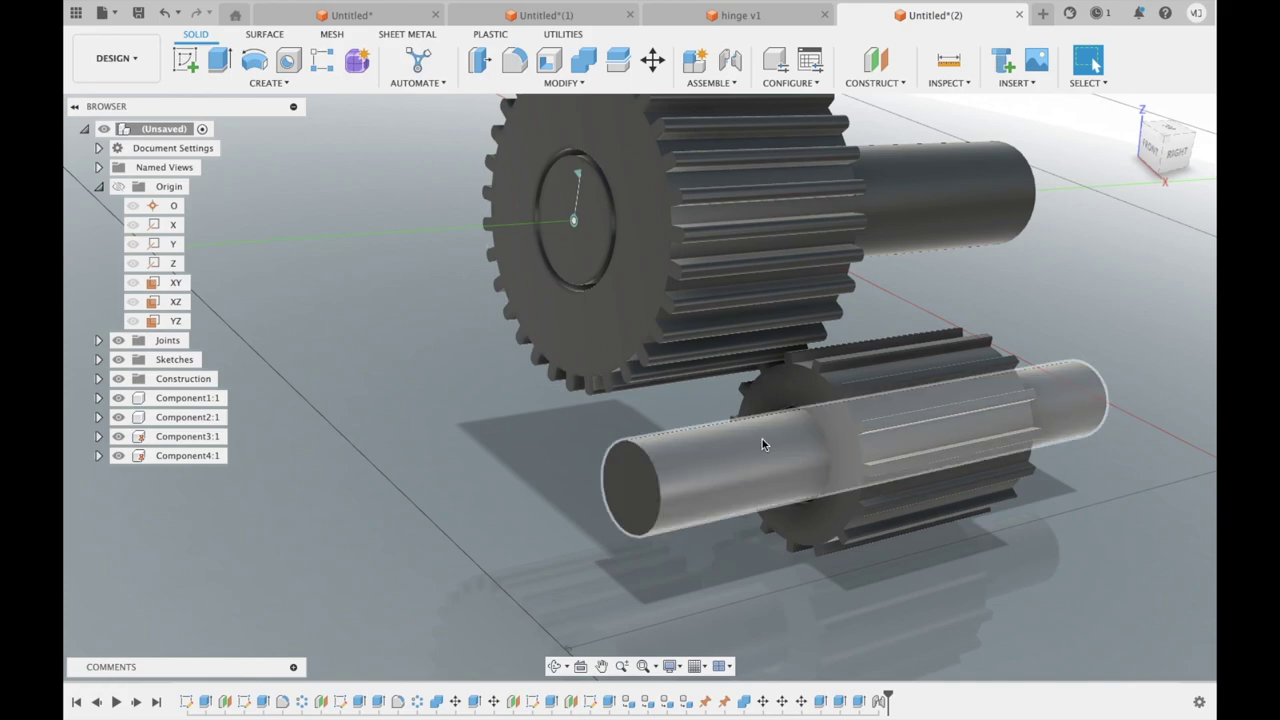
- Create a component from Component3:1's shaft bodies
left_click(187, 436)
right_click(188, 436)
left_click(244, 35)
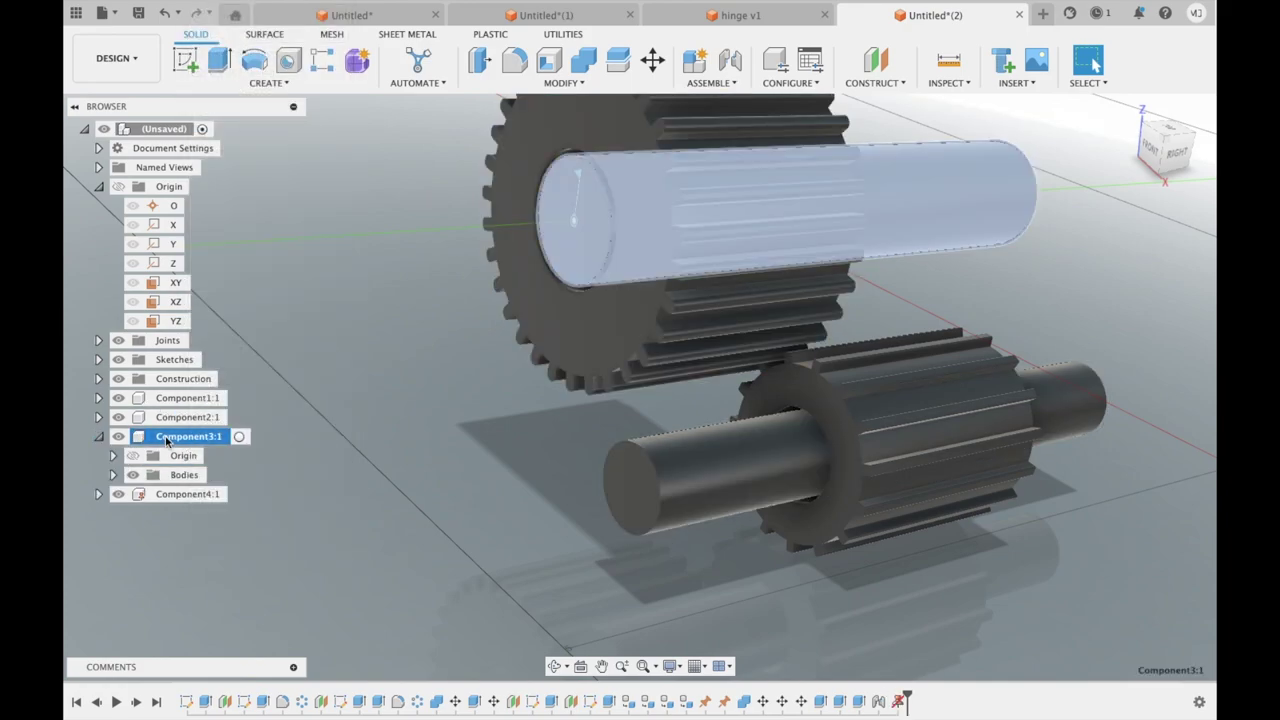
right_click(168, 436)
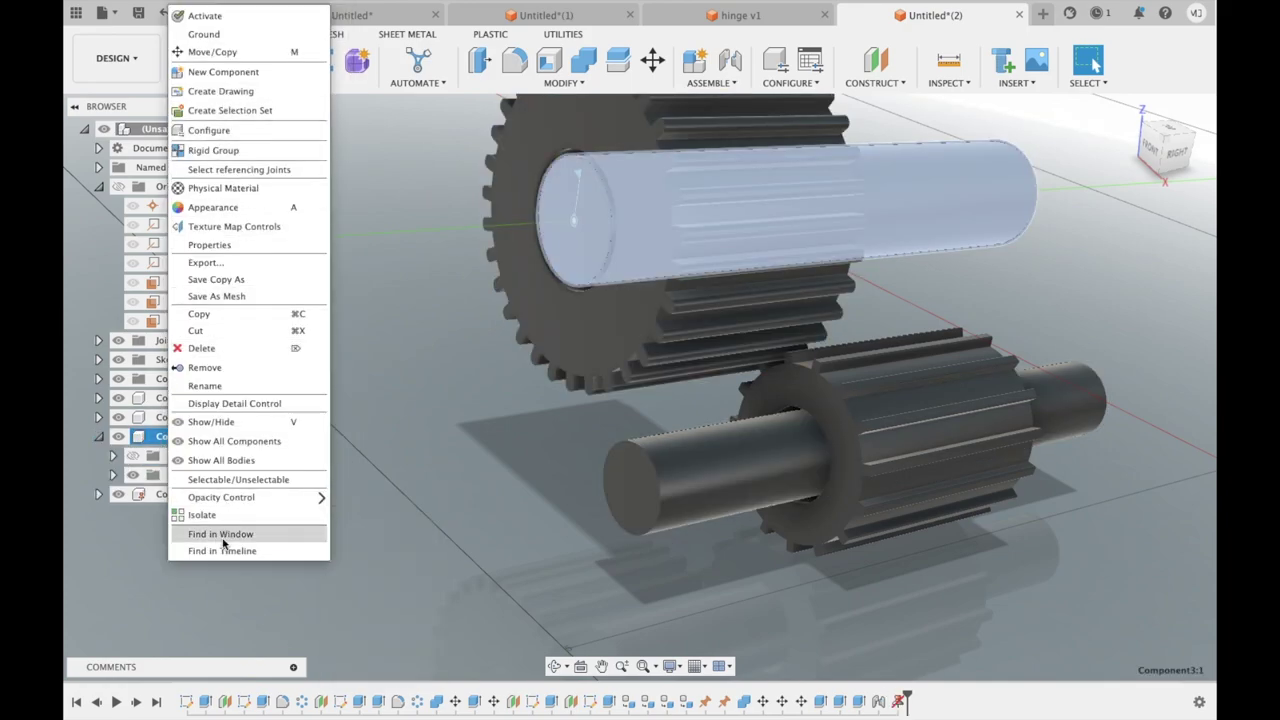
right_click(176, 475)
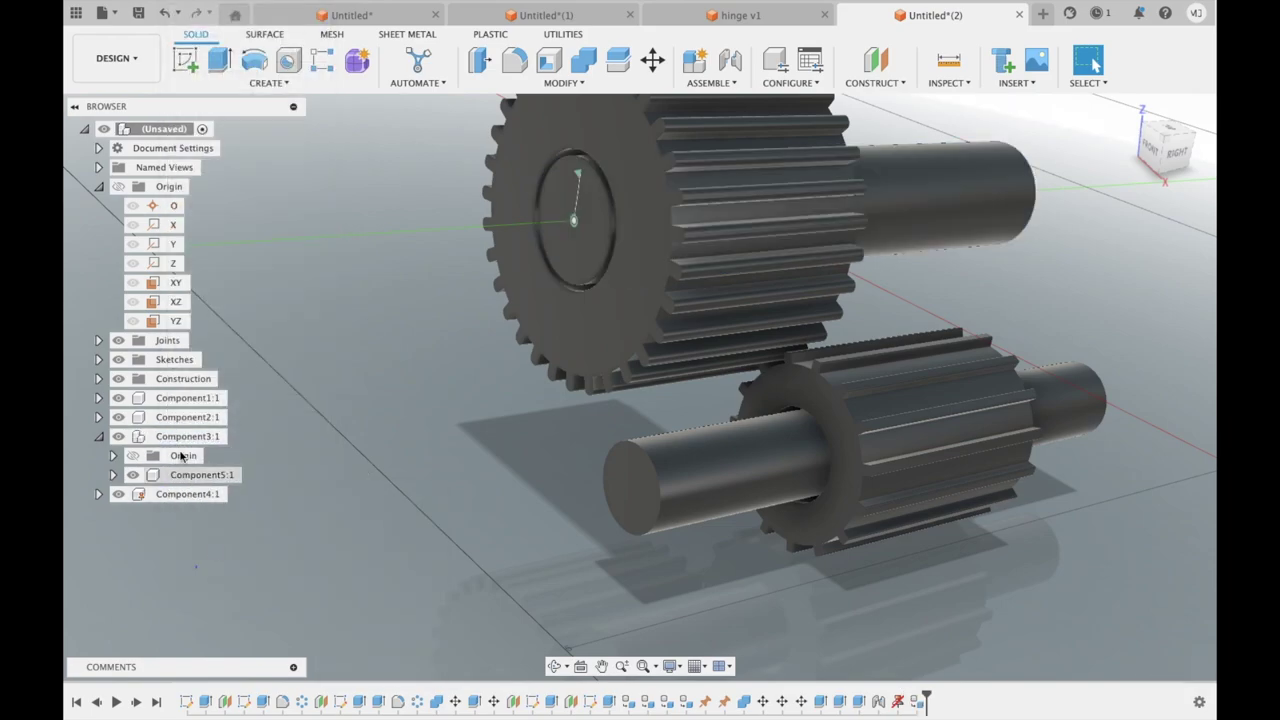
left_click(98, 436)
left_click(168, 437)
- Inspect Component1:1 and turn the loose shaft body Body9 into Component8:1
left_click(187, 397)
left_click(98, 397)
right_click(175, 400)
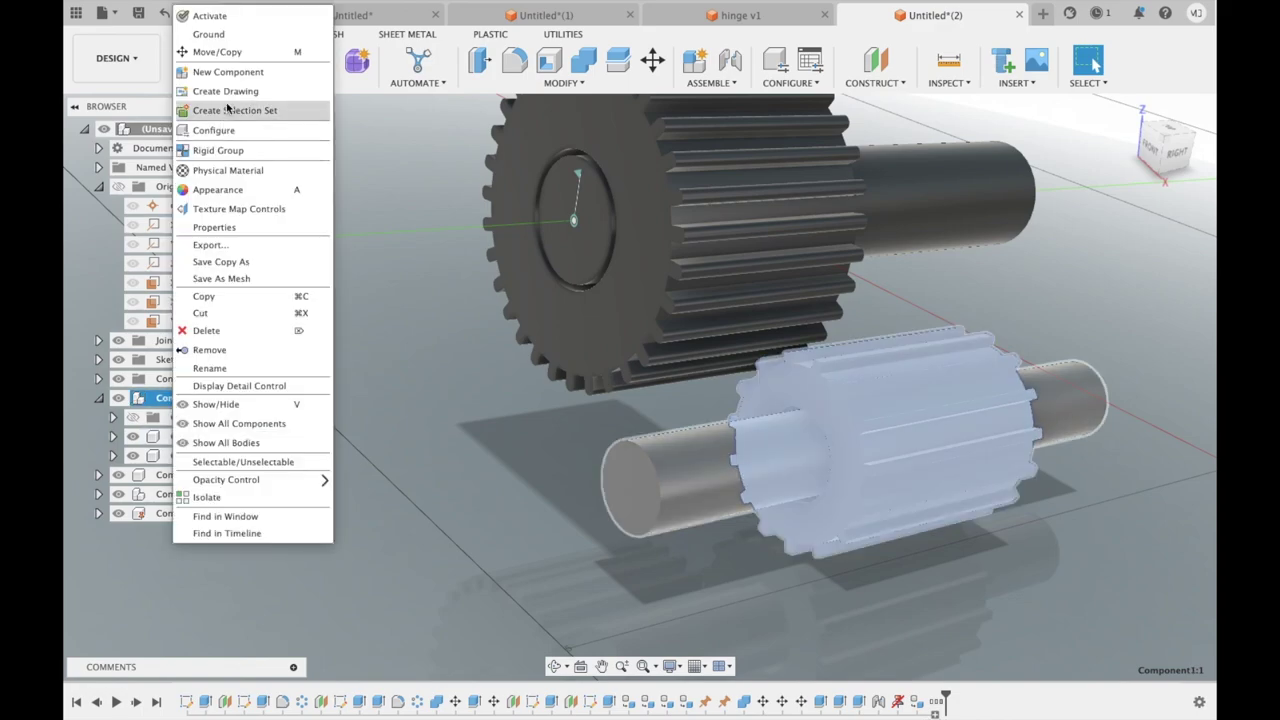
key("Escape")
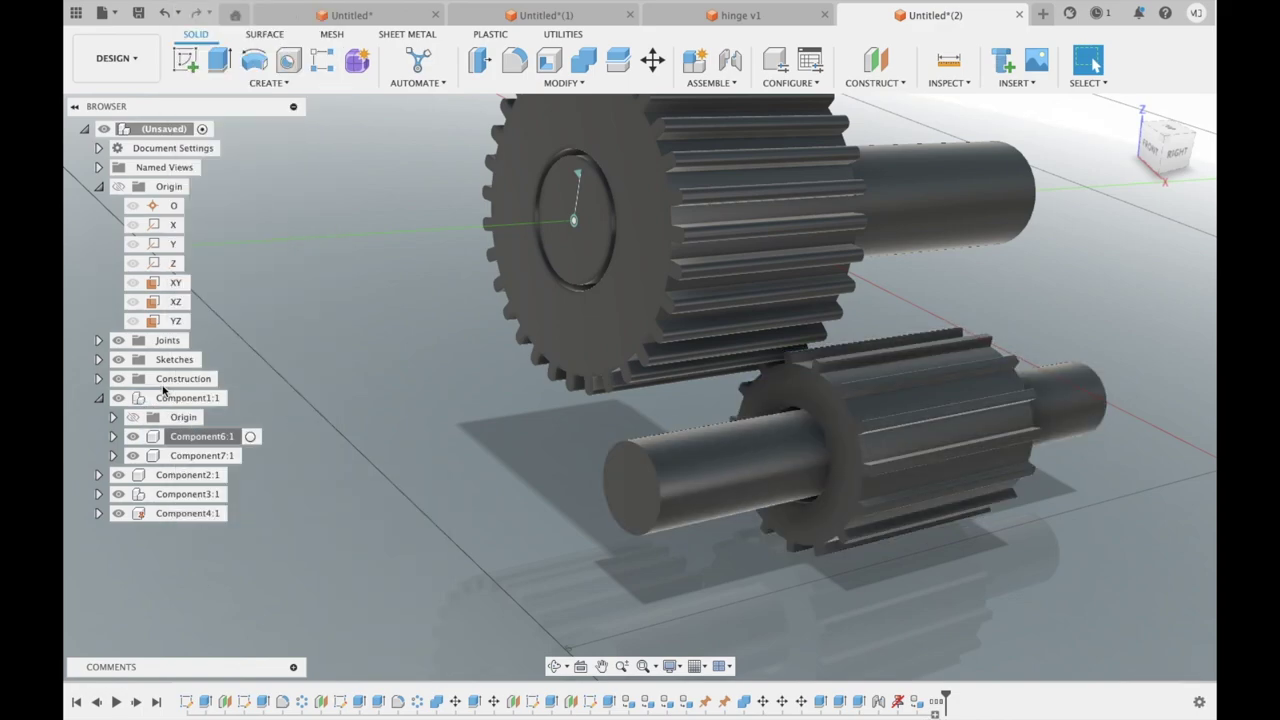
right_click(170, 398)
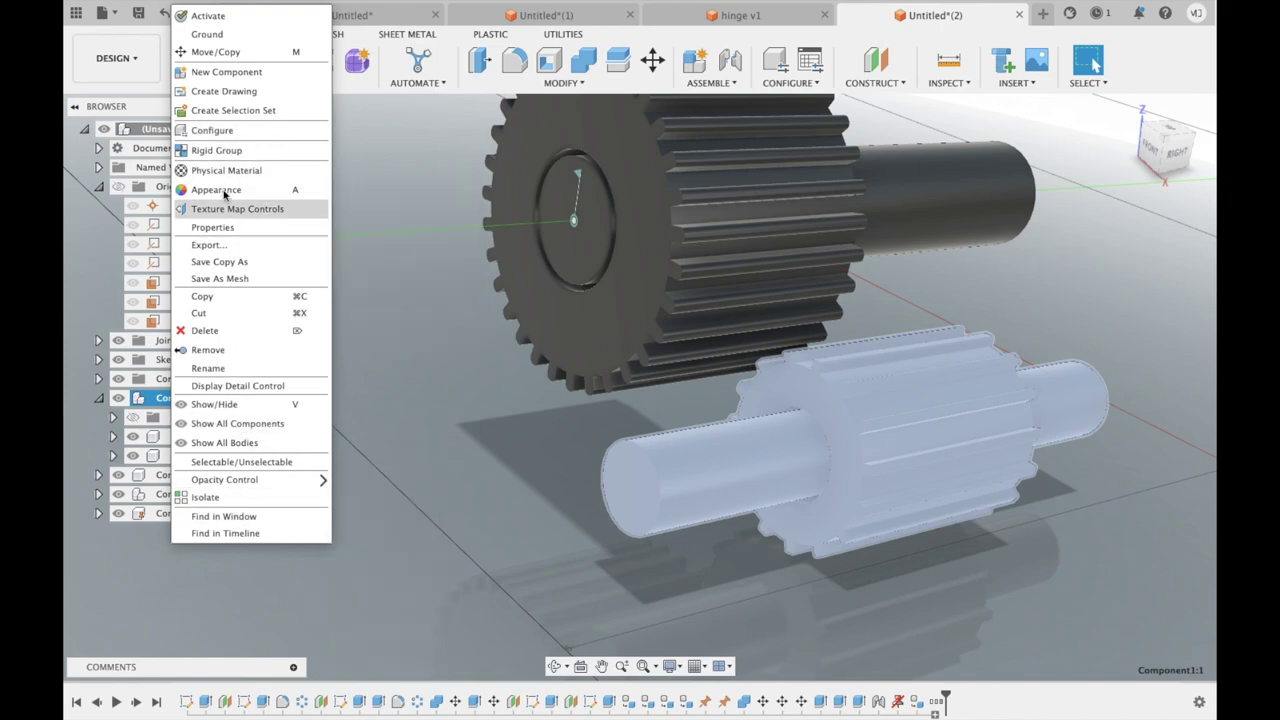
left_click(208, 368)
right_click(170, 398)
left_click(551, 381)
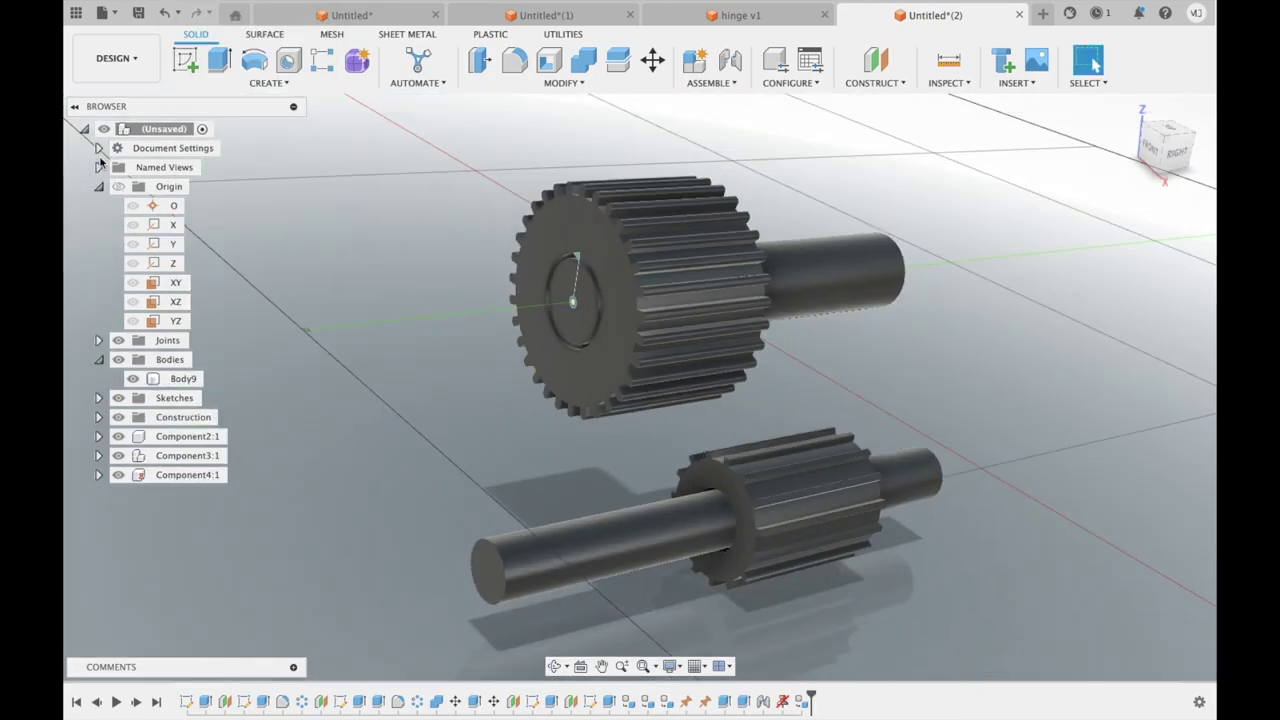
right_click(150, 244)
left_click(210, 291)
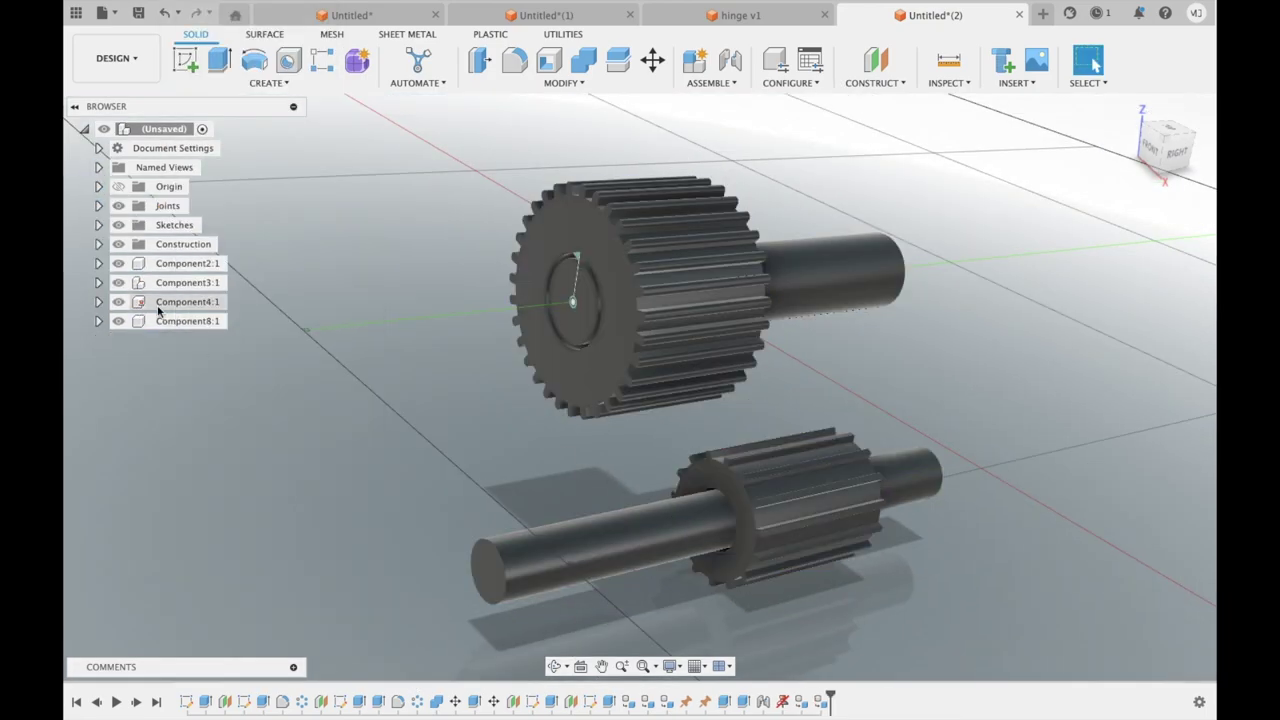
key("Escape")
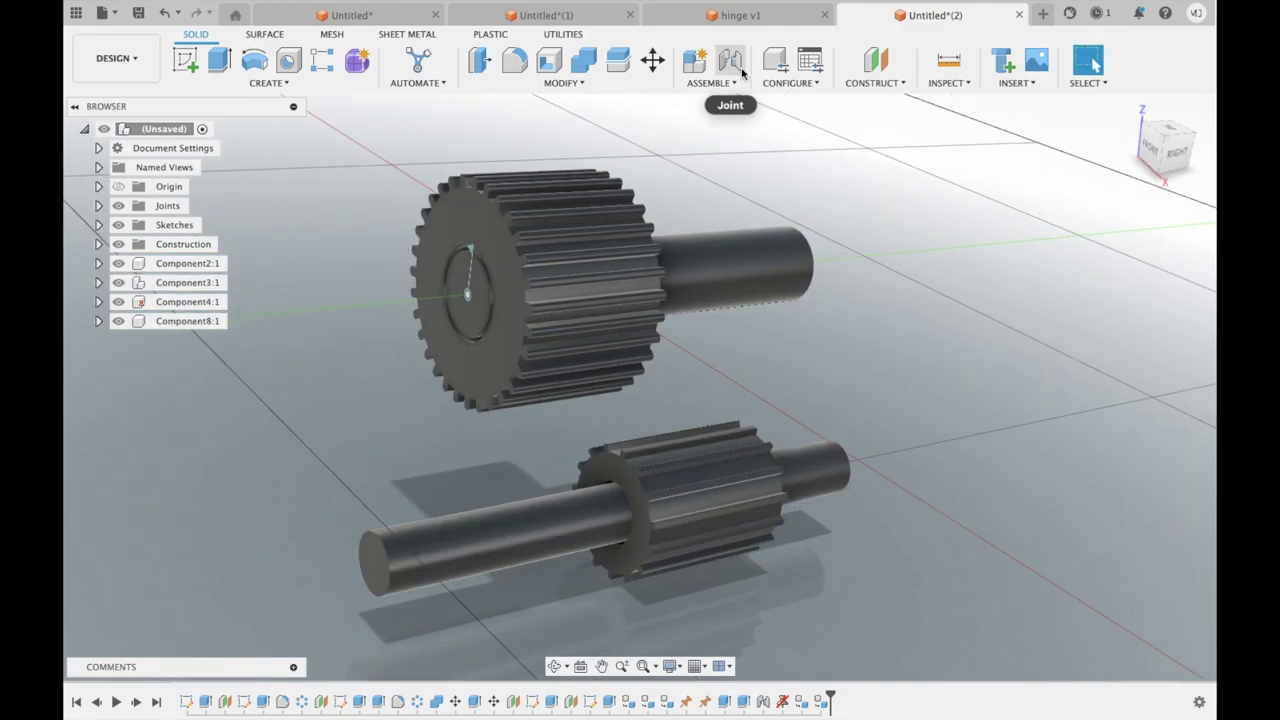
- Joint the lower gear to its shaft
left_click(730, 62)
left_click(651, 491)
left_click(329, 571)
left_click(1120, 652)
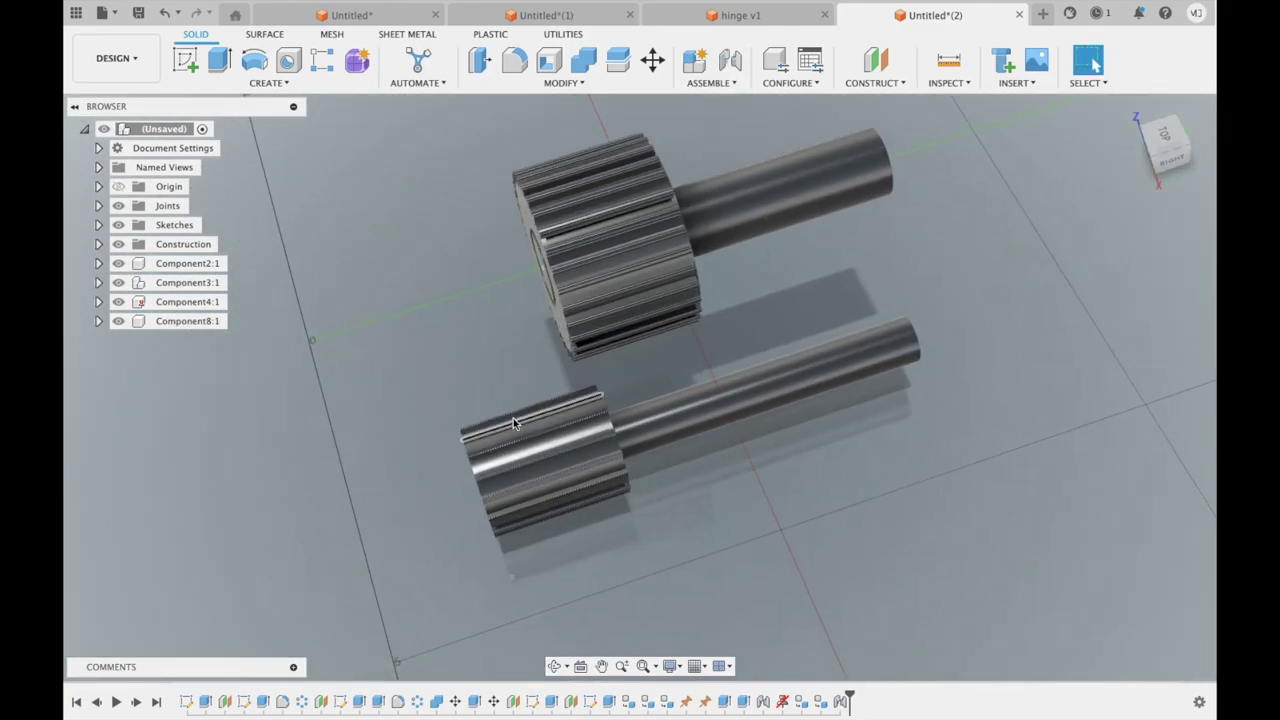
- Raise the lower shaft's face 1.00 in
right_click(718, 347)
left_click(650, 369)
left_click_drag(380, 335, 385, 285)
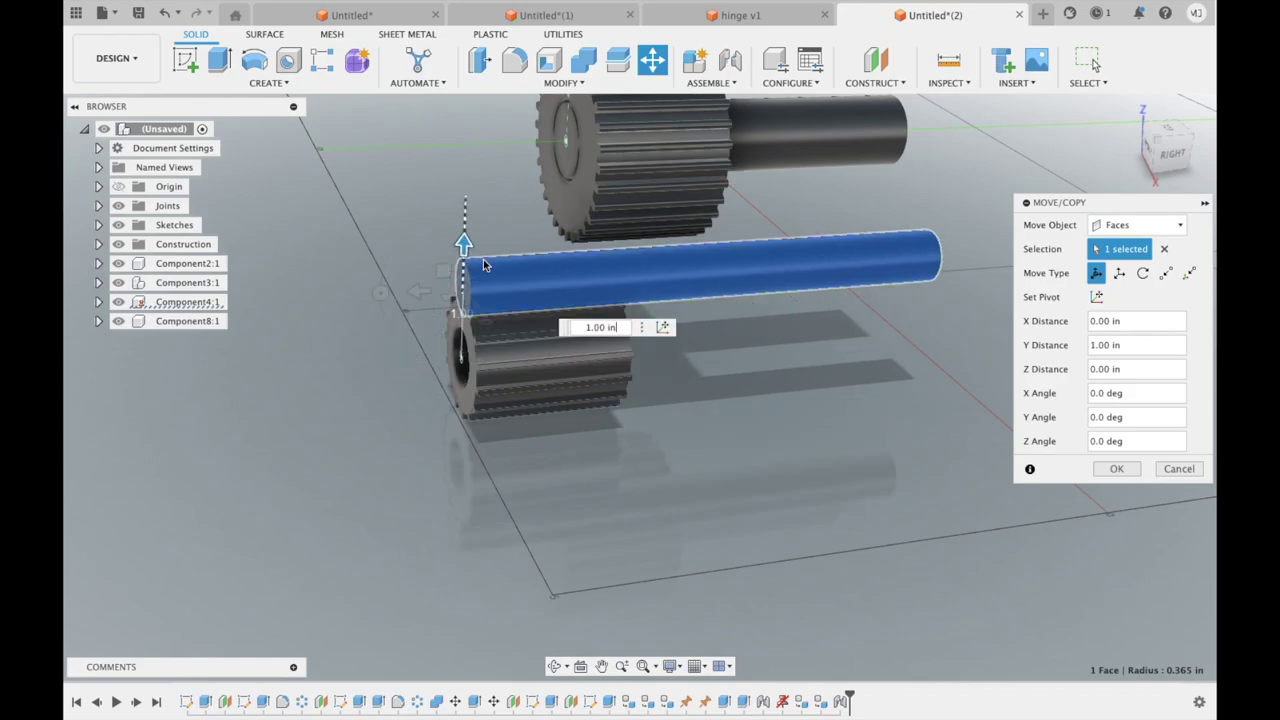
key("Return")
- Move the lower gear and shaft Y 2.00 in and Z -0.250 in beneath the upper gear
left_click(457, 317)
key("m")
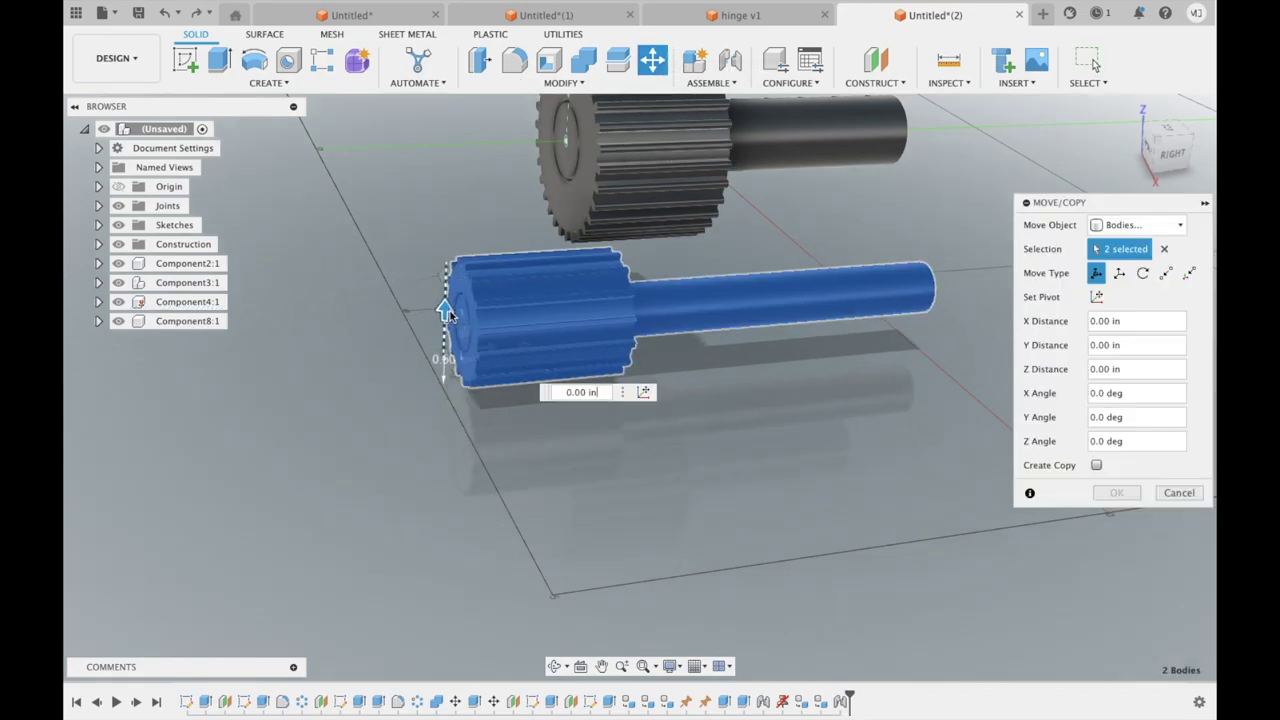
middle_click_drag(443, 363, 494, 371, "shift")
left_click_drag(494, 371, 650, 440)
mouse_move(650, 440)
middle_mouse_down("shift")
mouse_move(709, 363)
mouse_move(676, 426)
mouse_move(608, 342)
middle_mouse_up("shift")
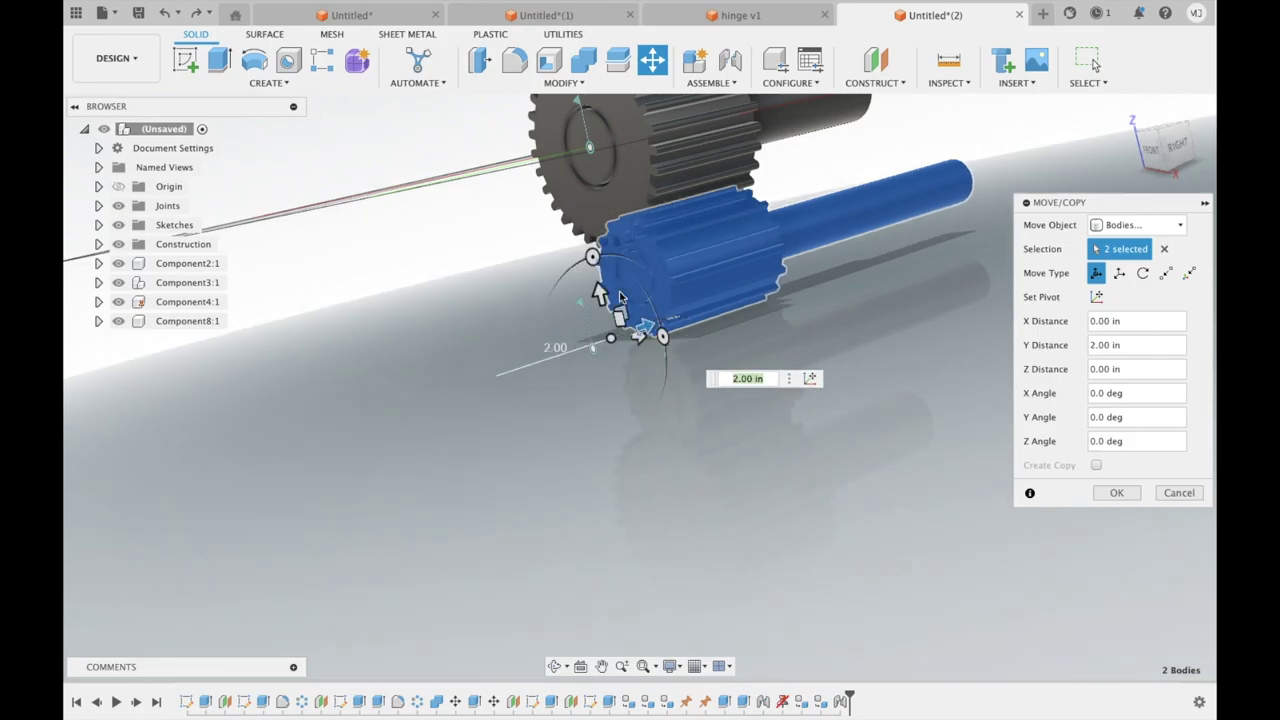
left_click_drag(636, 334, 649, 309)
mouse_move(649, 309)
middle_mouse_down("shift")
mouse_move(782, 260)
mouse_move(586, 314)
middle_mouse_up("shift")
left_click_drag(586, 314, 600, 345)
mouse_move(600, 345)
middle_mouse_down("shift")
mouse_move(690, 232)
mouse_move(751, 332)
mouse_move(662, 268)
mouse_move(528, 387)
middle_mouse_up("shift")
key("Return")
- Close the earlier move and re-apply the lower gear's joint so the gears mesh
right_click(628, 285)
left_click(571, 297)
key("Return")
mouse_move(570, 442)
middle_mouse_down("shift")
mouse_move(600, 400)
mouse_move(519, 518)
middle_mouse_up("shift")
right_click(519, 518)
left_click(486, 334)
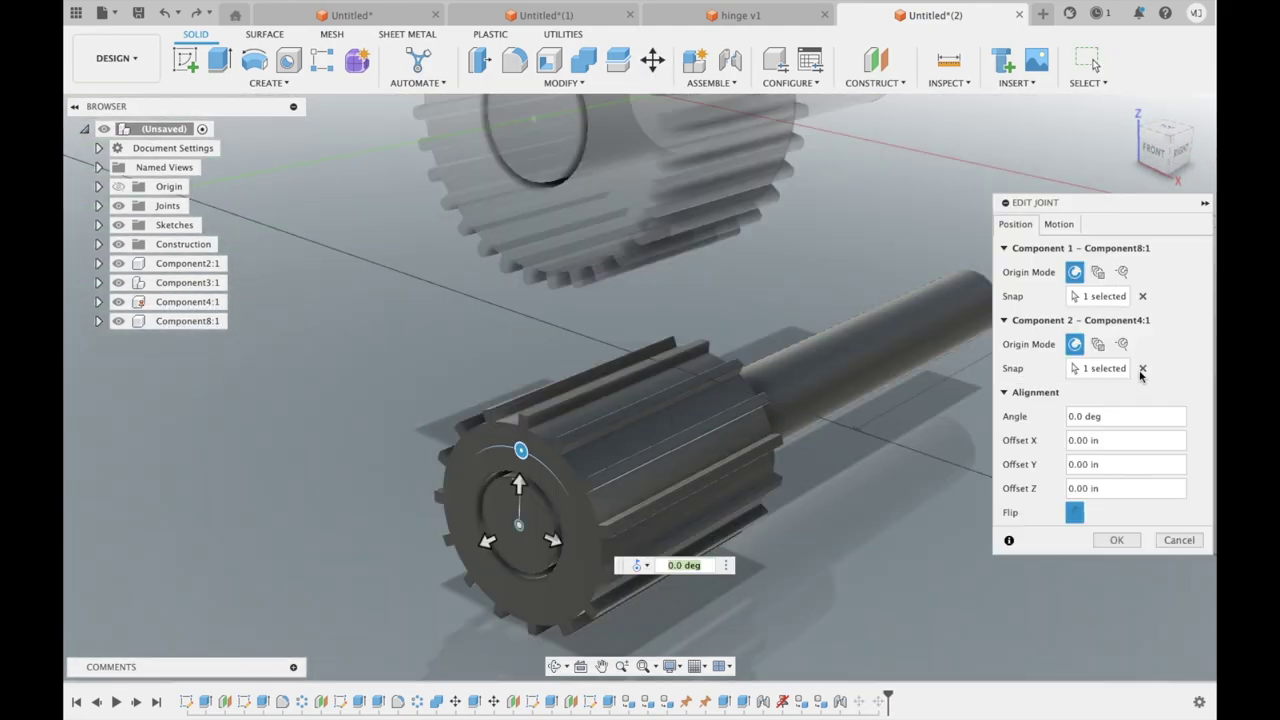
key("Return")
- Move the whole small gear component to Y -3.20 in, into mesh with the large gear
left_click(850, 222)
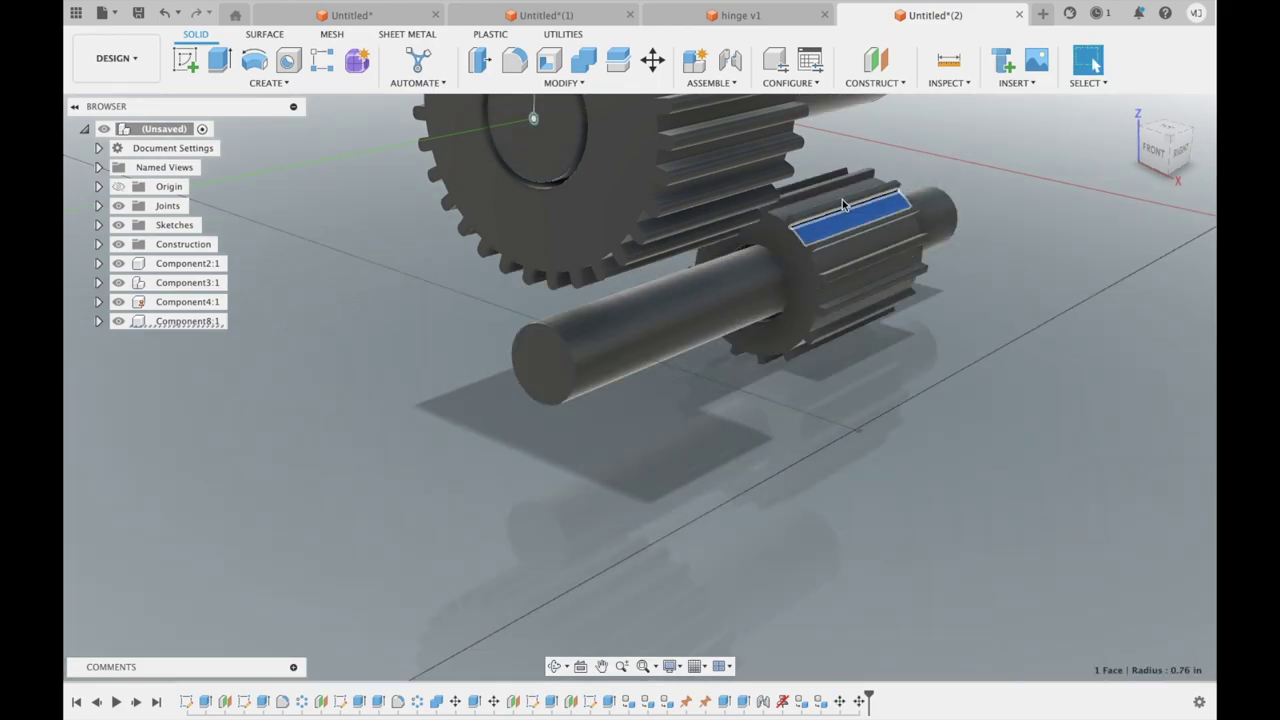
key("m")
key("Escape")
left_click(800, 255)
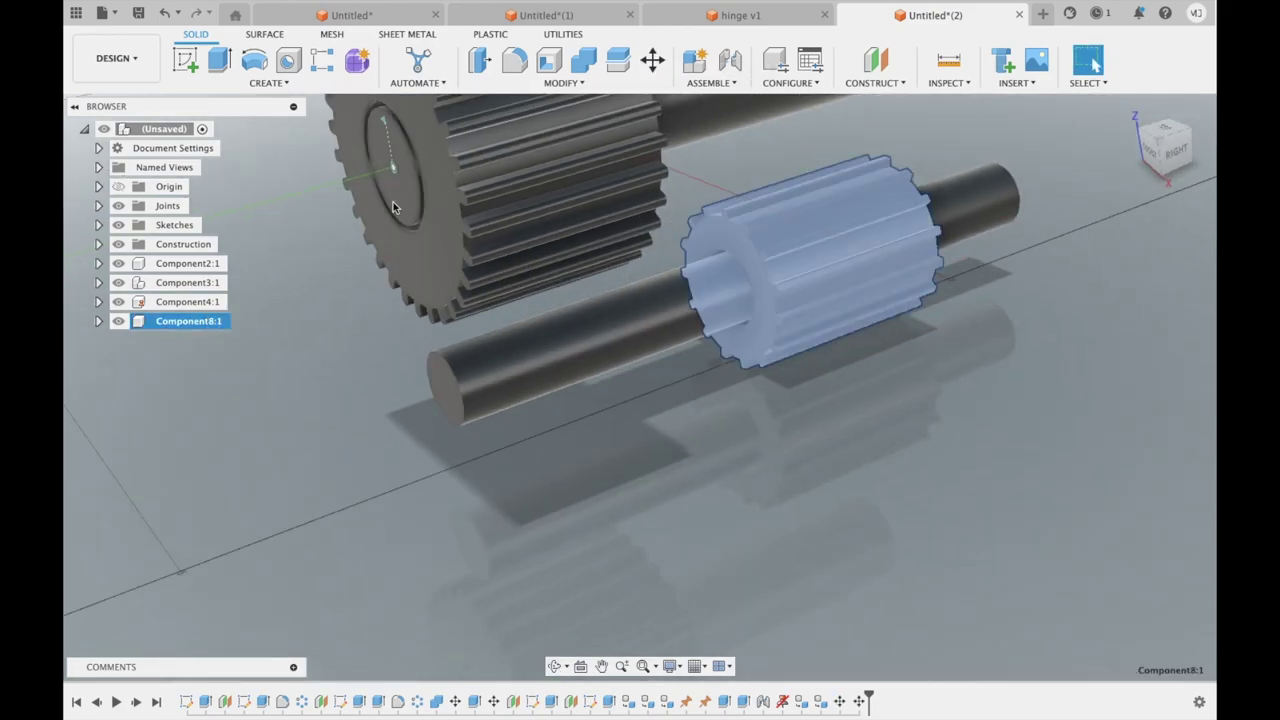
key("m")
left_click_drag(790, 265, 572, 302)
key("Return")
- Add revolute joints at the small and large gear centres, then return to the home view
key("j")
left_click(1115, 536)
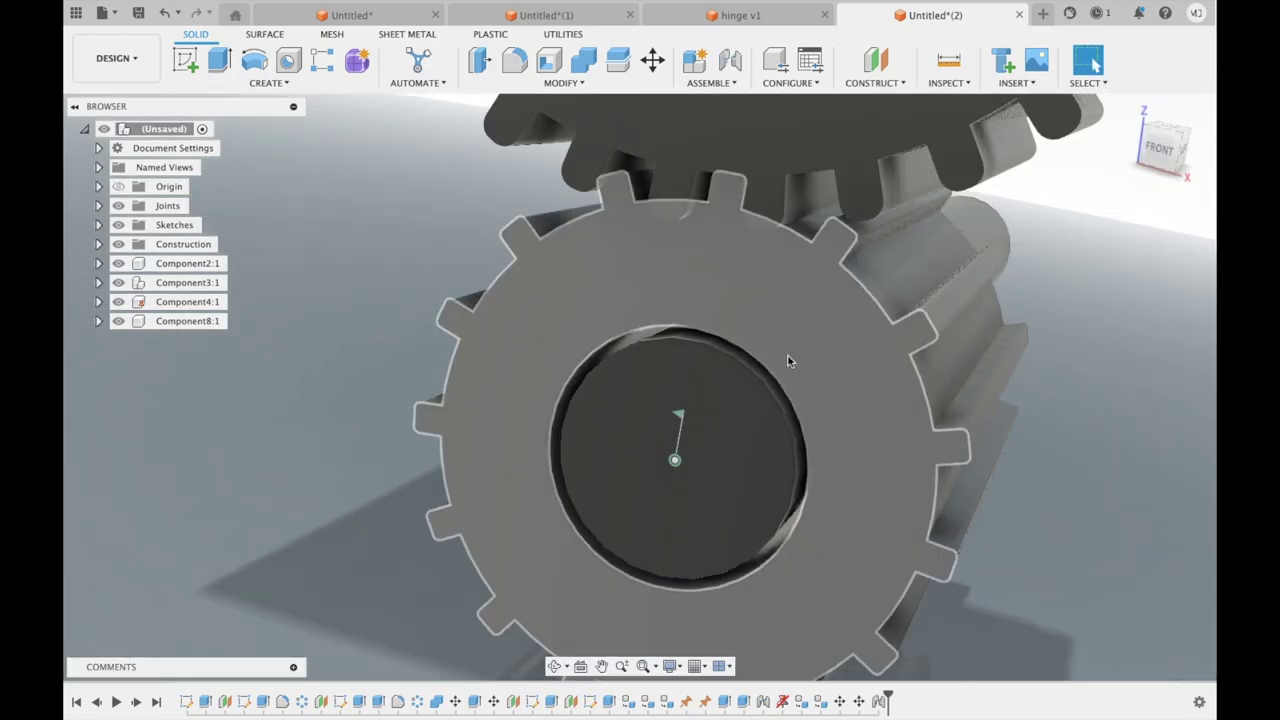
key("j")
scroll(790, 215, "up", 5)
left_click(735, 160)
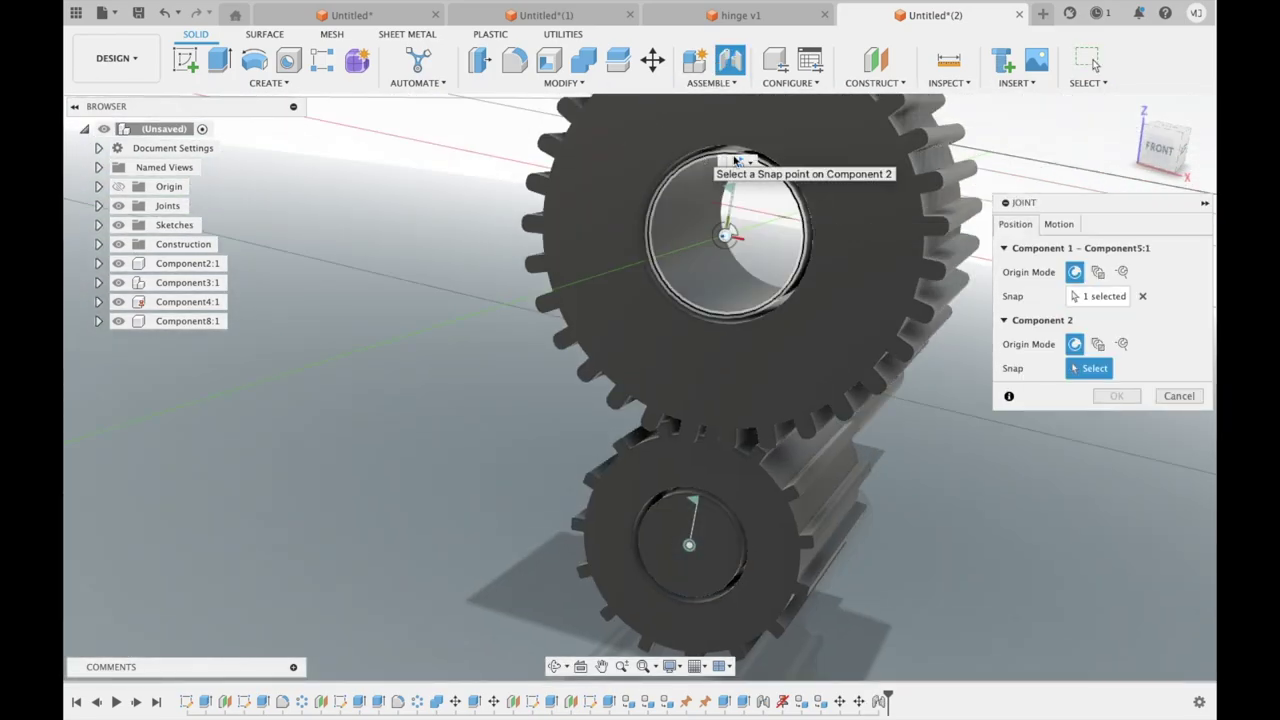
scroll(760, 220, "up", 2)
scroll(706, 309, "down", 4)
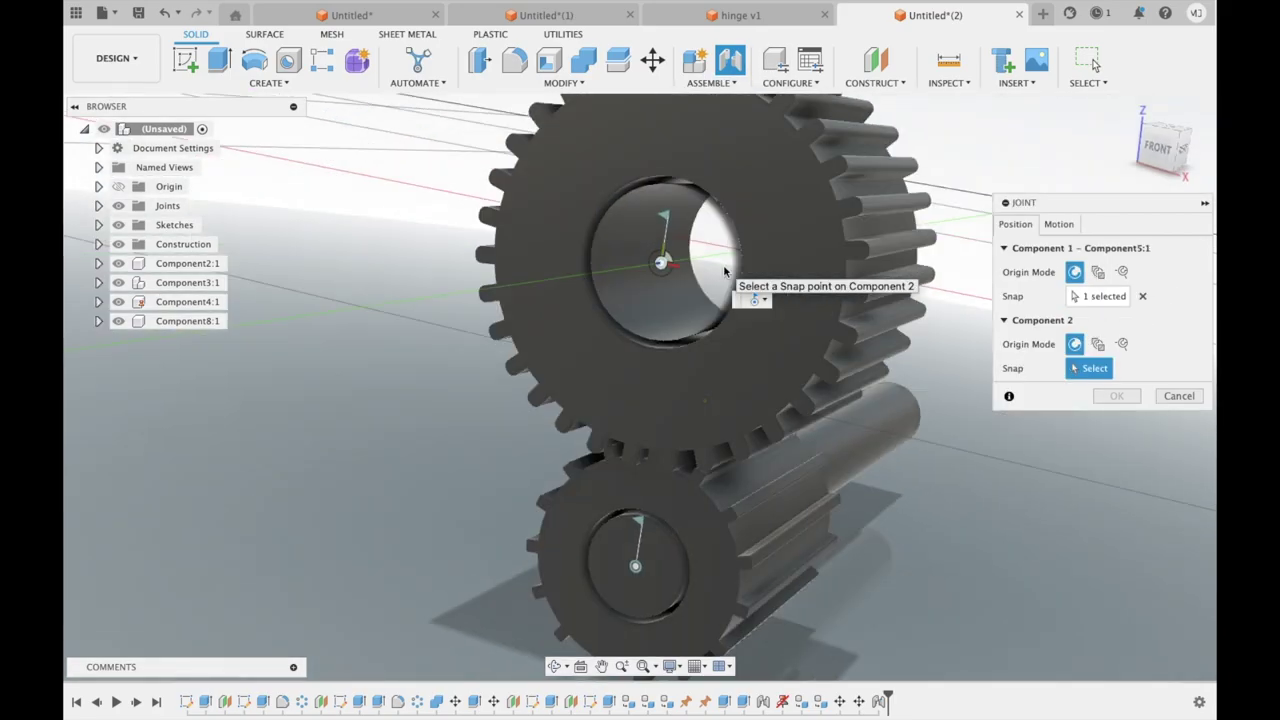
left_click(645, 172)
left_click(794, 400)
left_click(1113, 540)
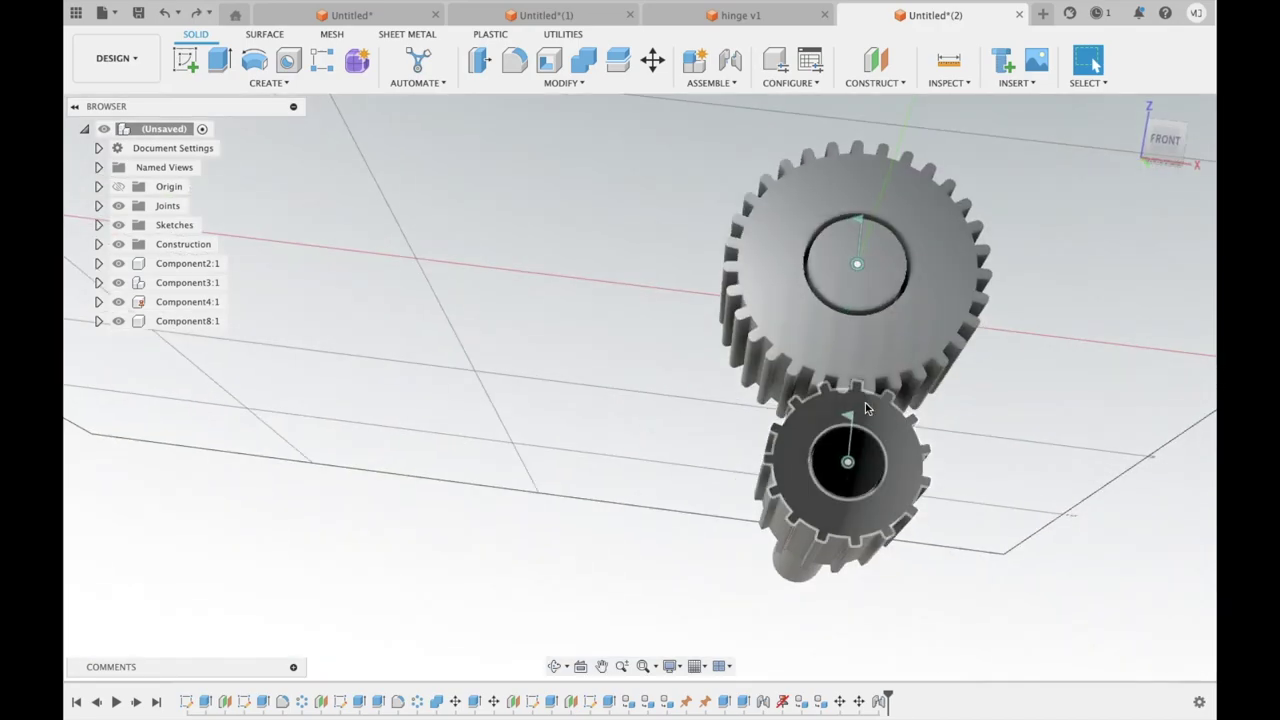
left_click(181, 9)
left_click(183, 9)
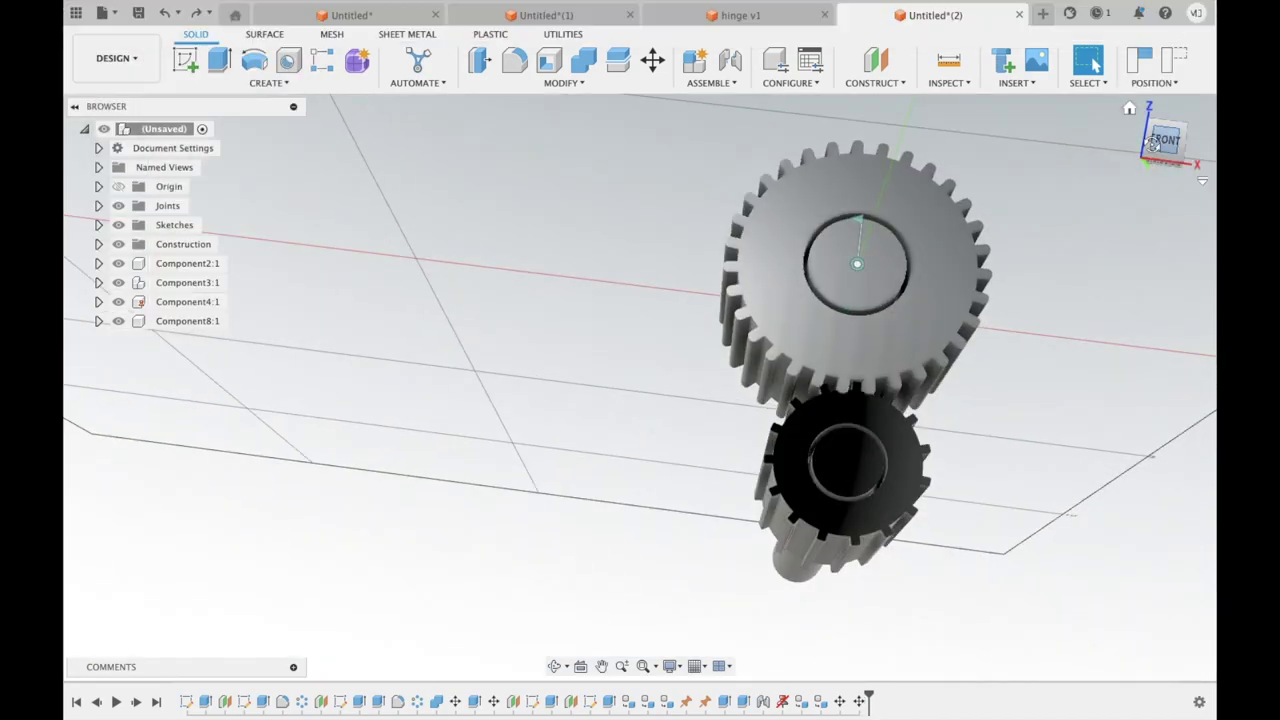
- Start a motion link with reverted positions, pick both gears' revolute joints, and switch to file v1
left_click(711, 83)
left_click(750, 217)
left_click(771, 380)
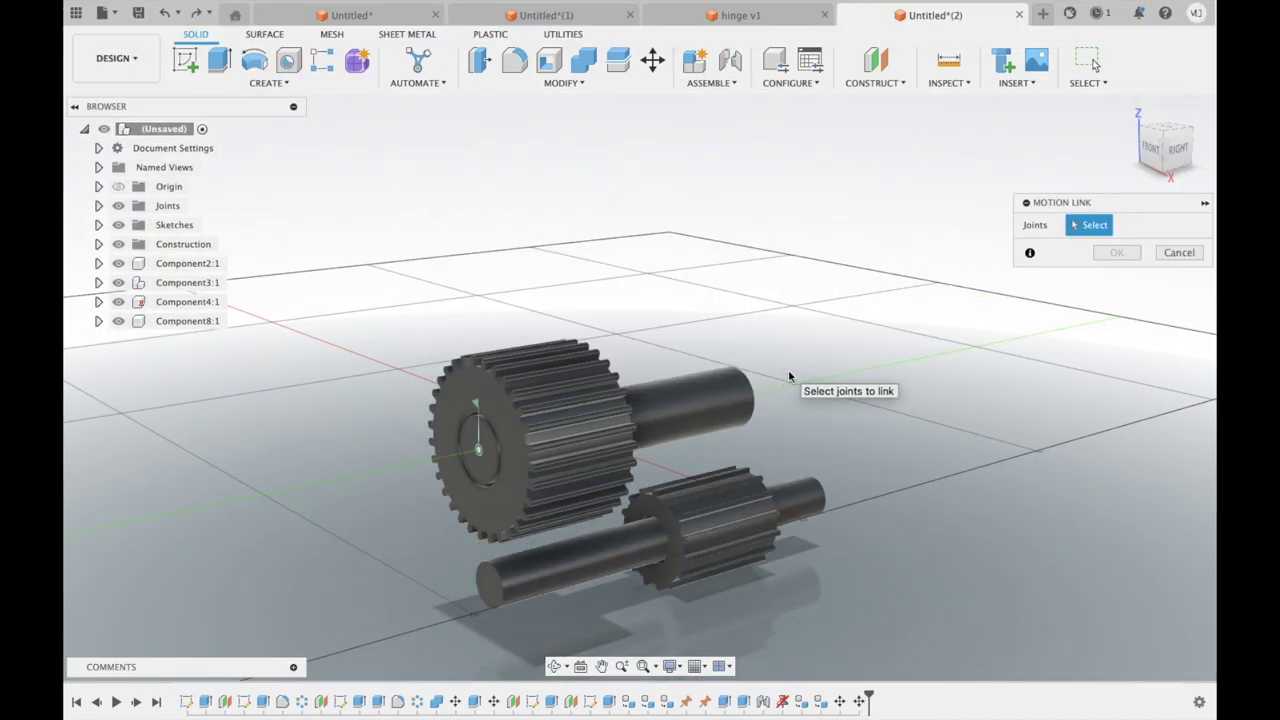
left_click(711, 83)
left_click(745, 231)
left_click(493, 410)
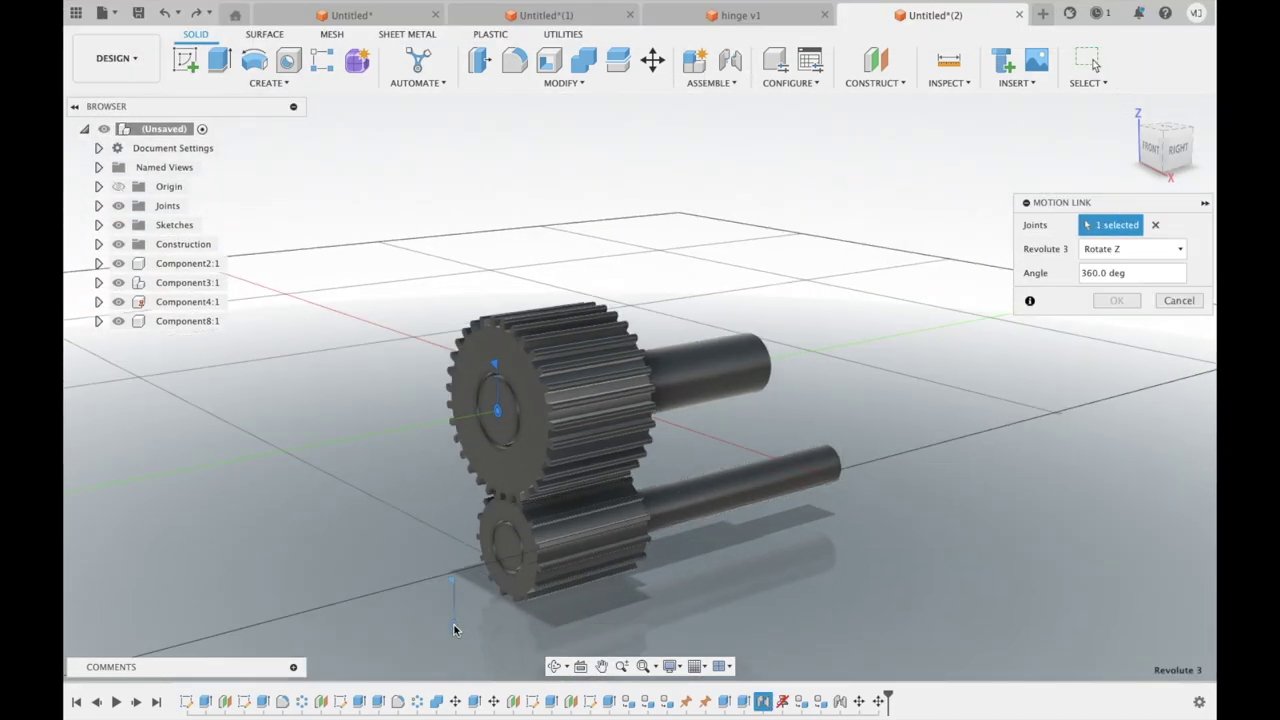
left_click(455, 625)
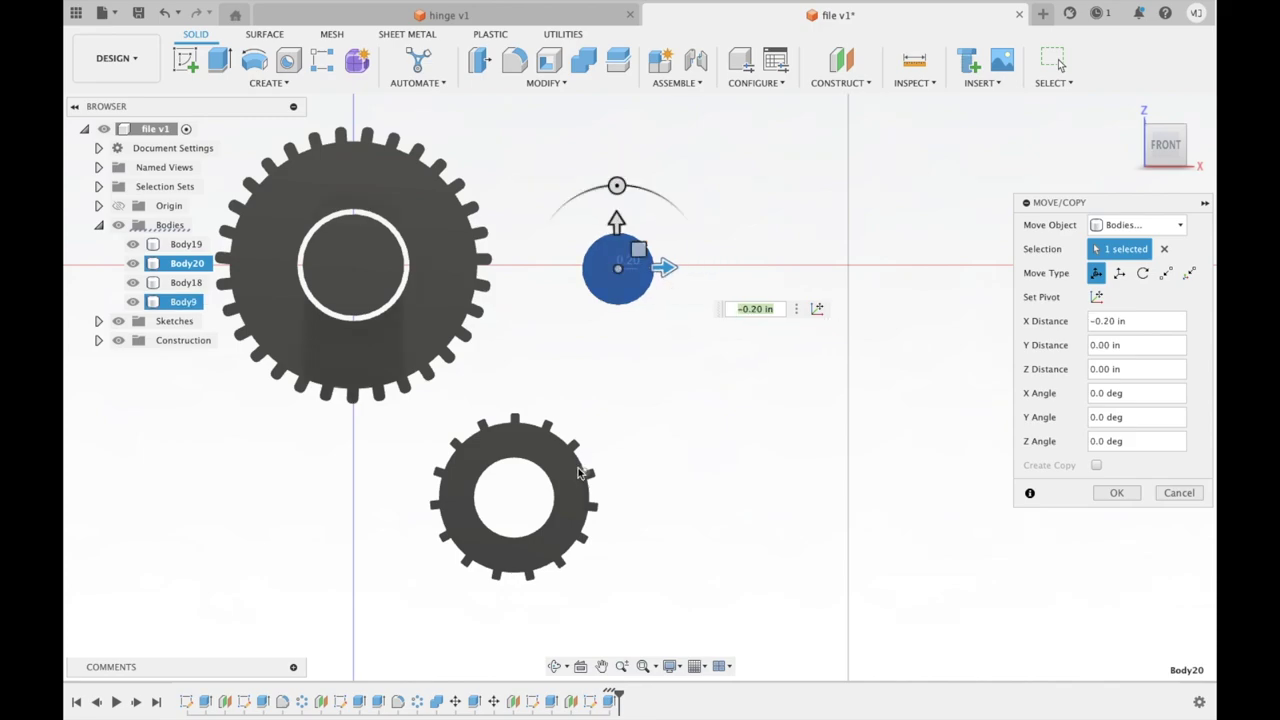
- Slide the small gear against the large gear and centre its shaft at X -0.50 in
left_click(1124, 489)
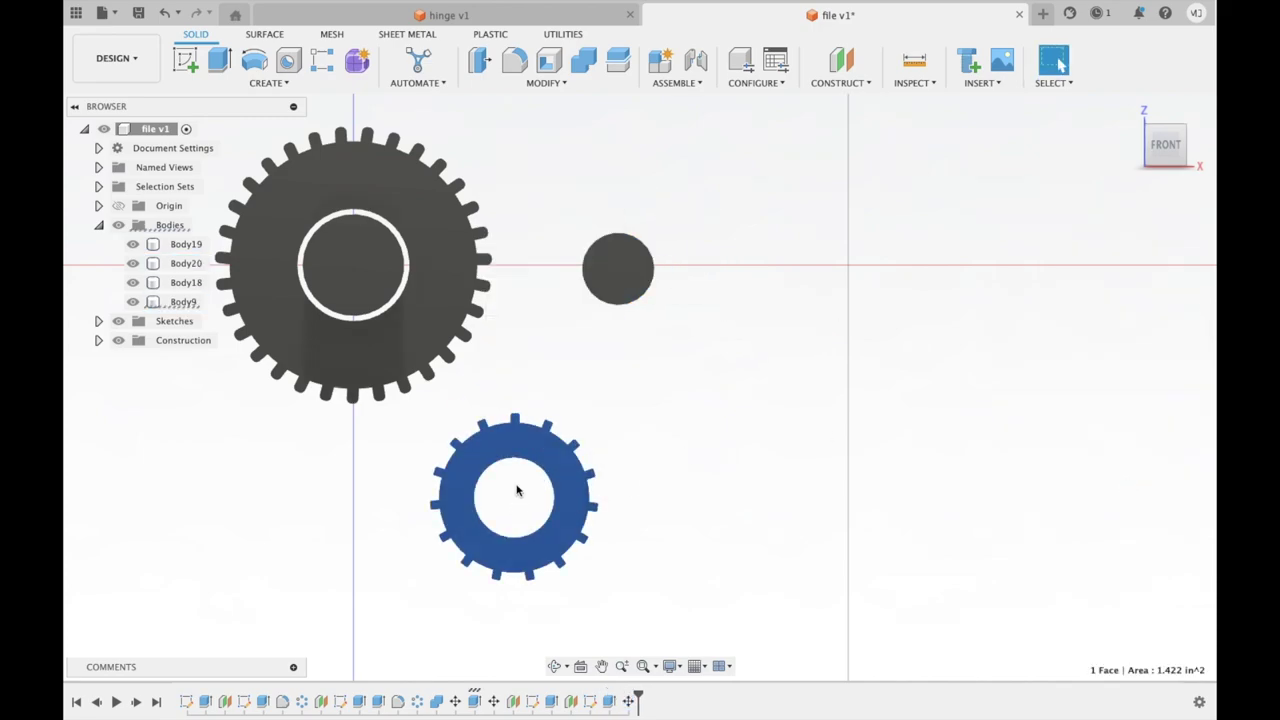
left_click_drag(609, 272, 562, 225)
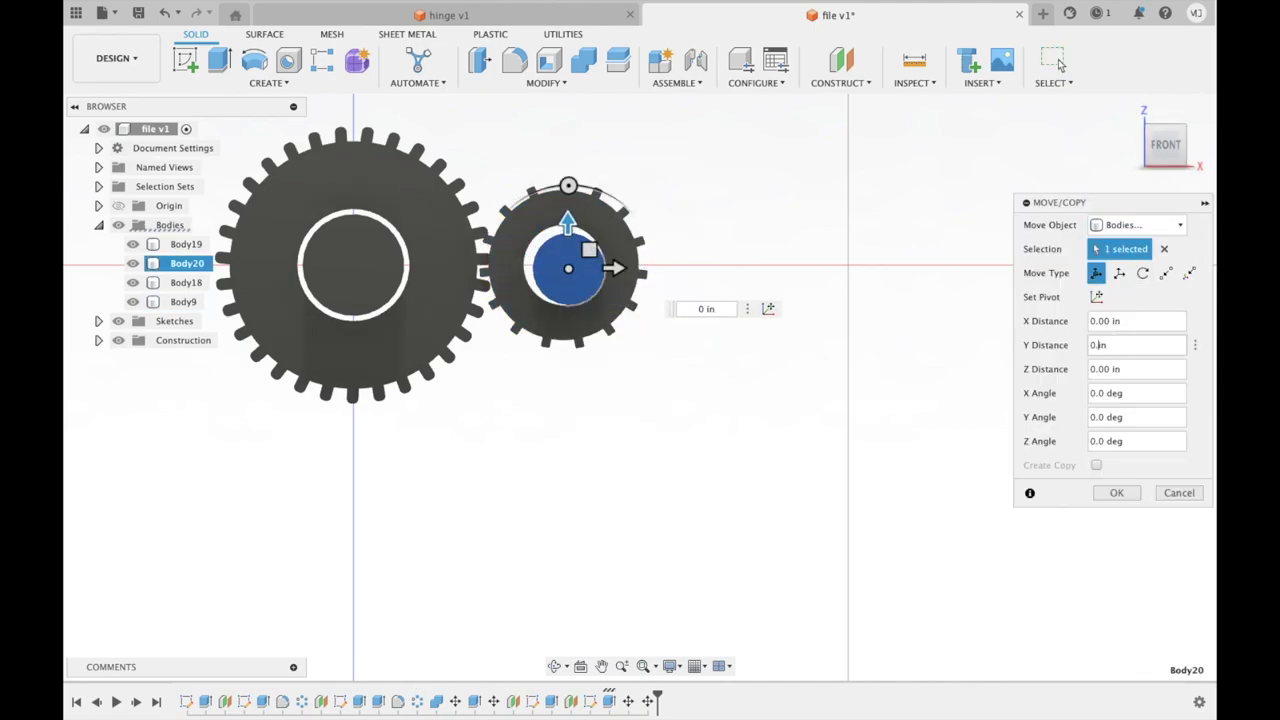
left_click(1058, 59)
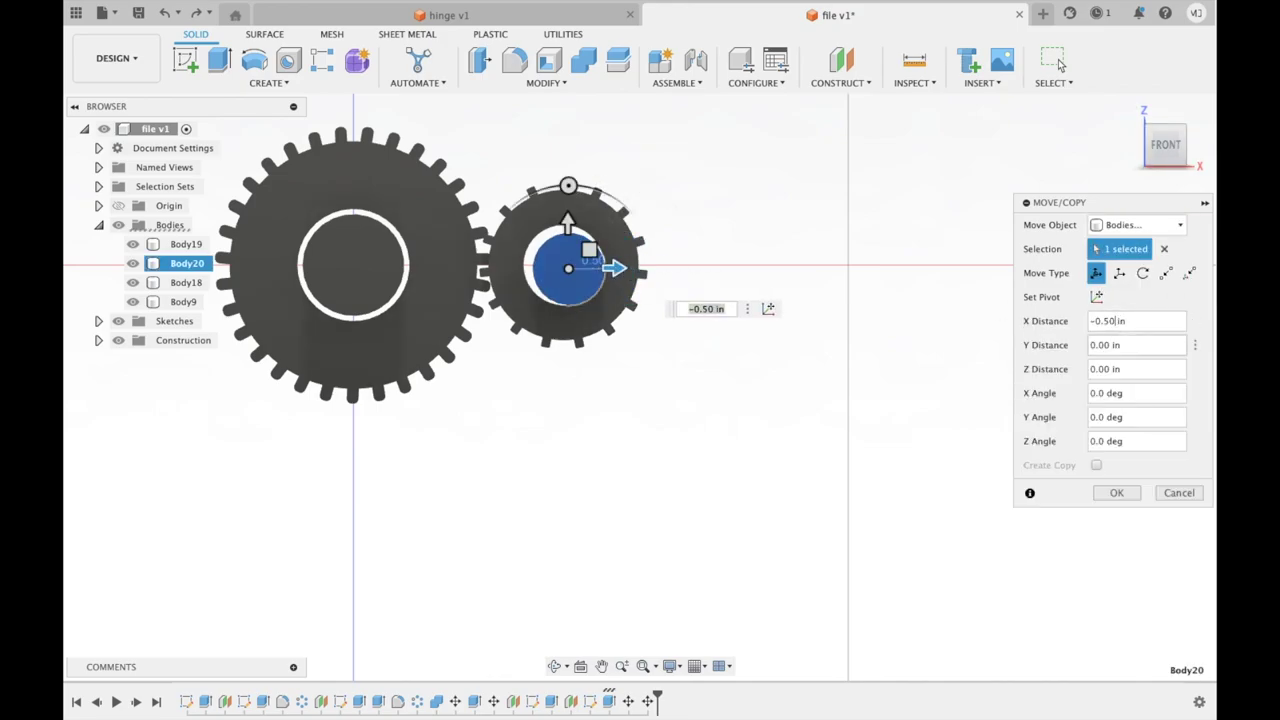
key("Return")
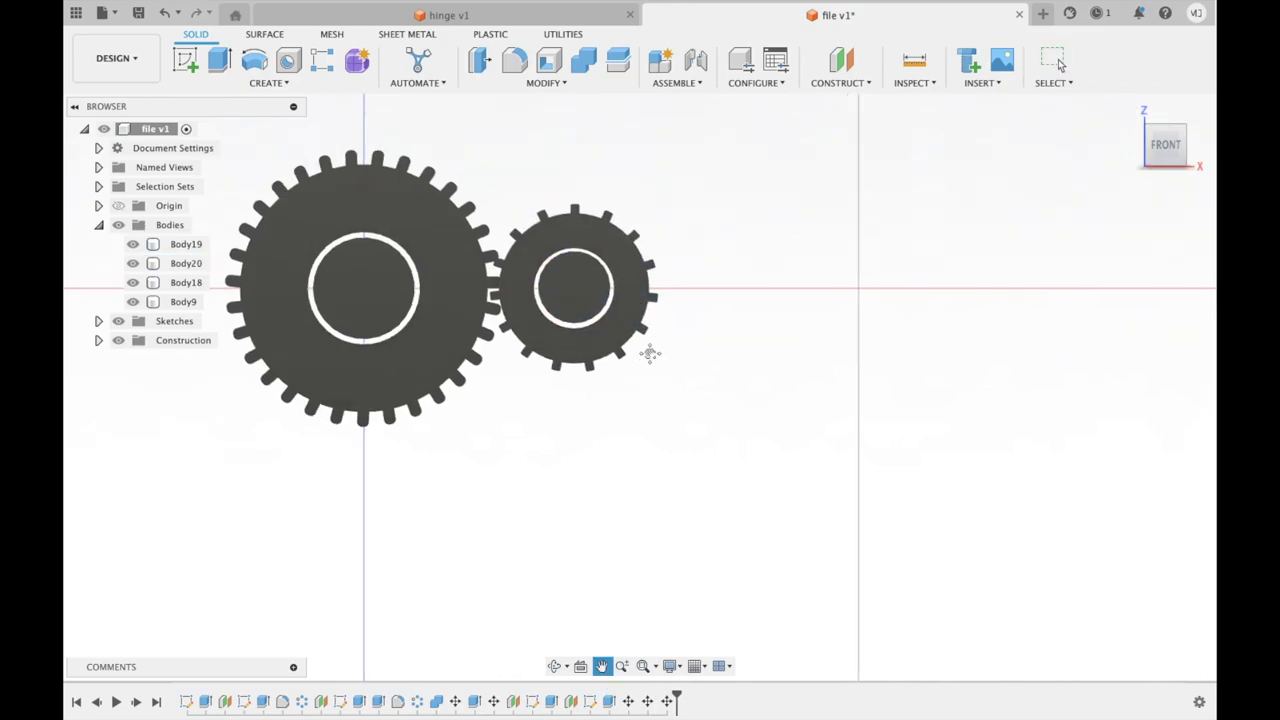
left_click_drag(1160, 146, 1170, 140)
left_click(1165, 137)
right_click(715, 320)
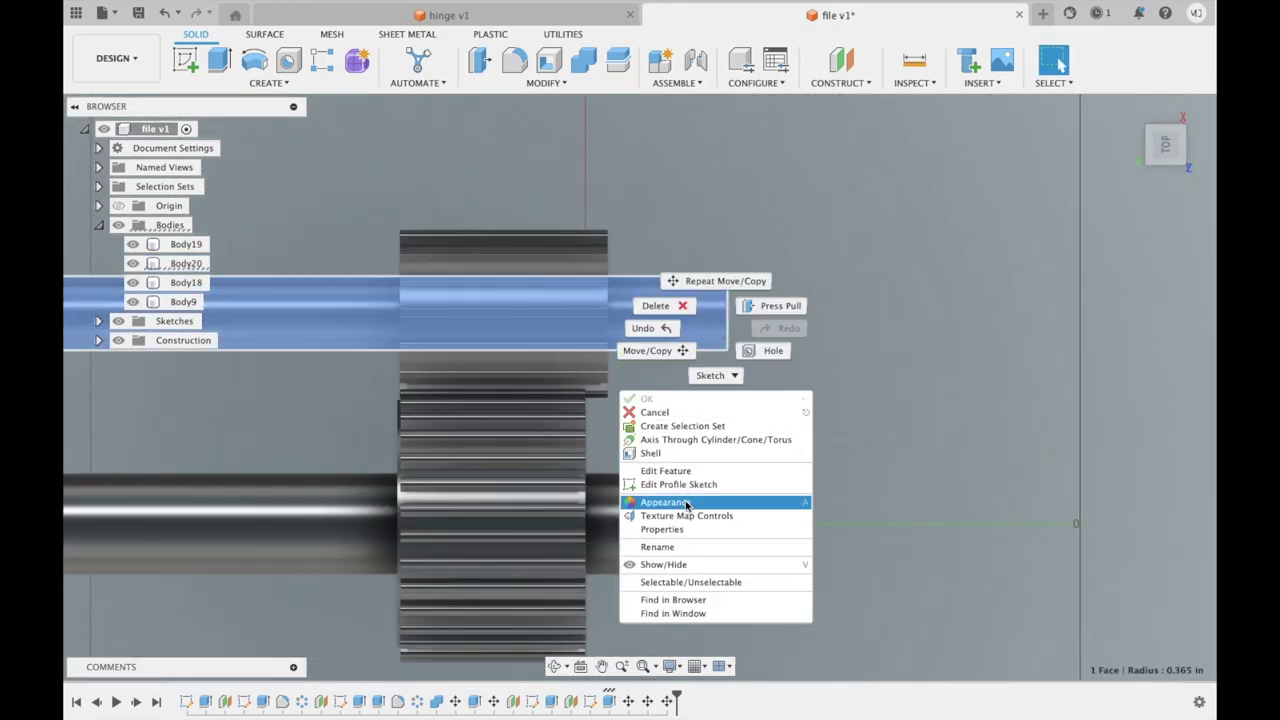
- Move the shaft to Z 0.20 in and ground Component14:1 in place
left_click(690, 503)
left_click_drag(766, 312, 788, 313)
key("Return")
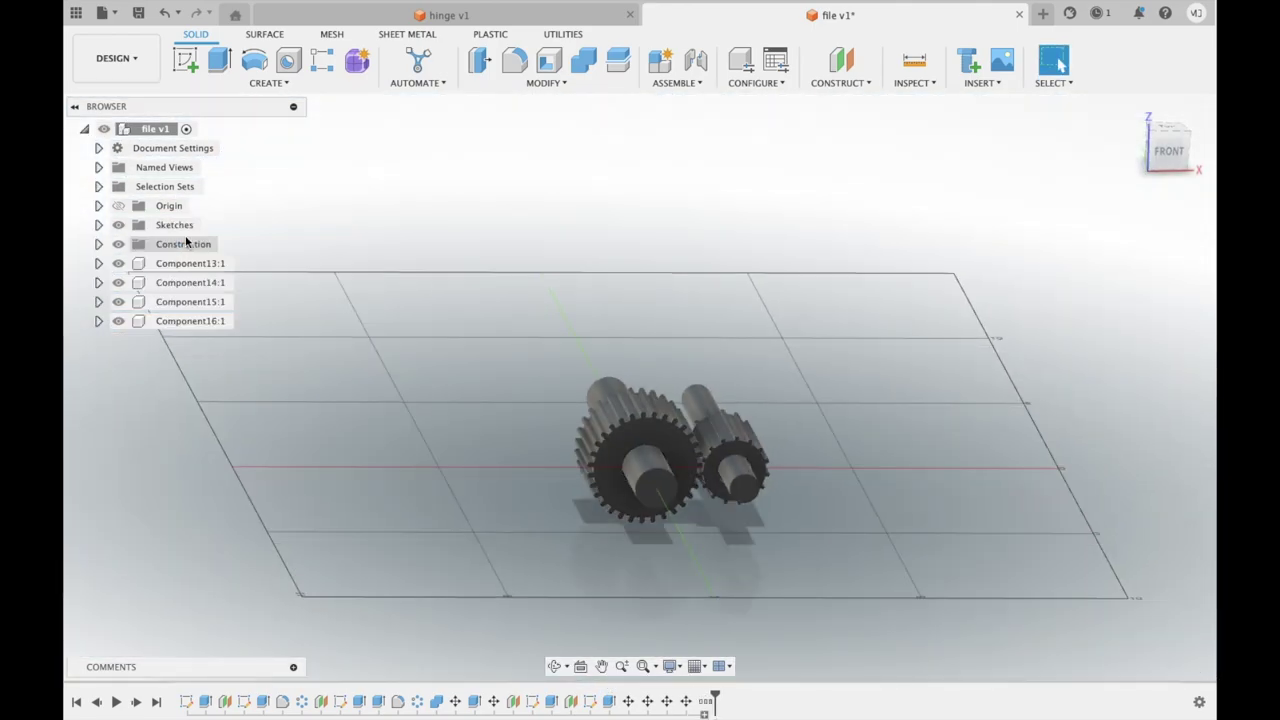
right_click(180, 282)
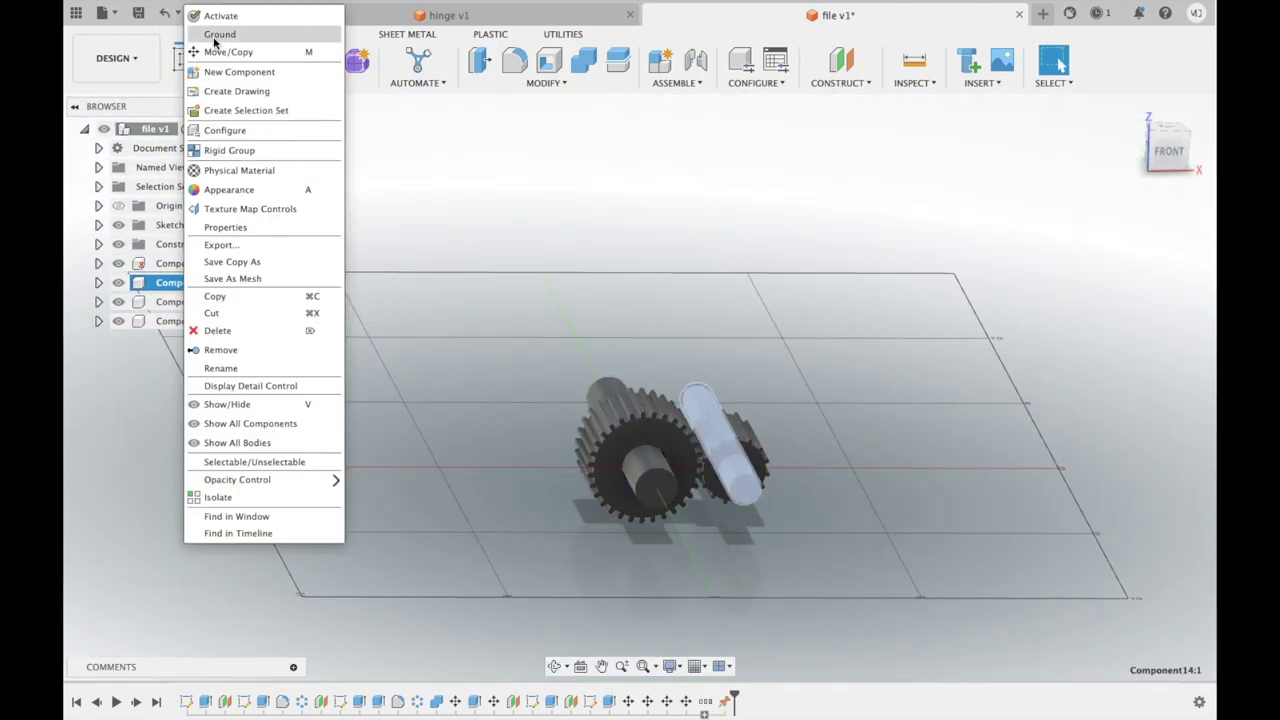
left_click(200, 31)
- Add the gear's revolute joint and motion-link both revolute joints, reversed, so the gears turn together
left_click(663, 374)
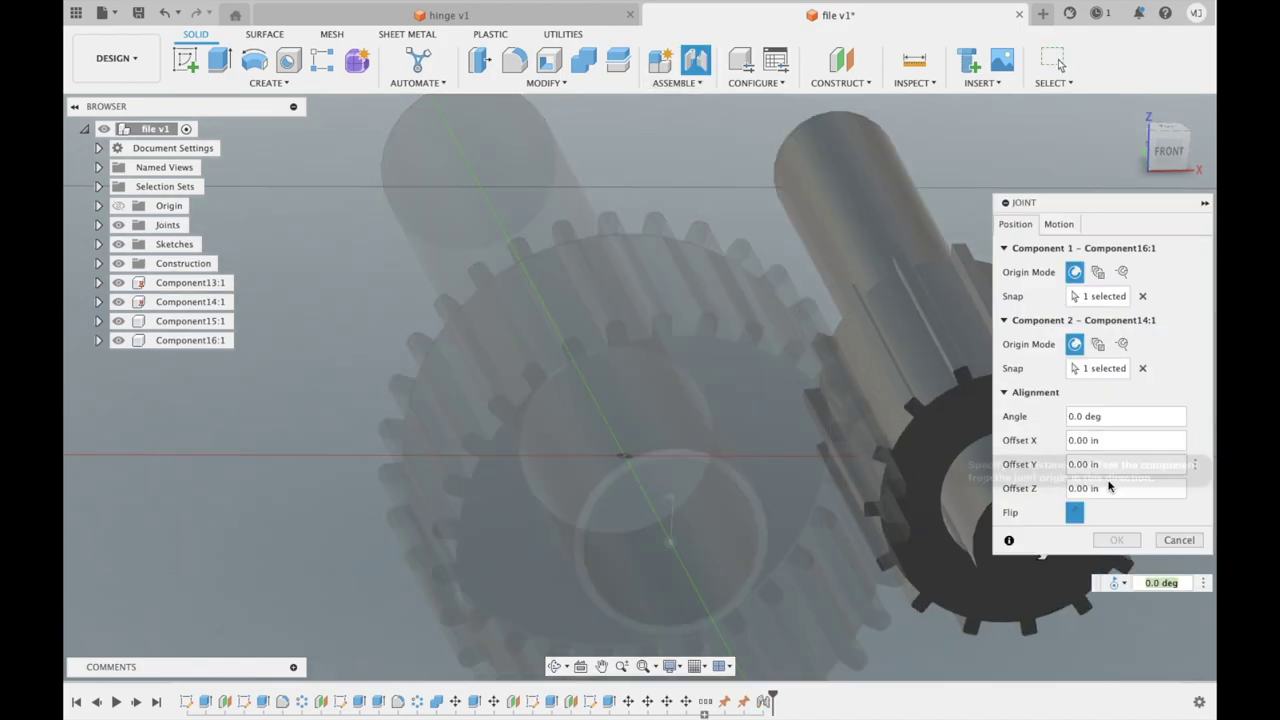
left_click(1107, 535)
left_click(686, 236)
left_click(924, 440)
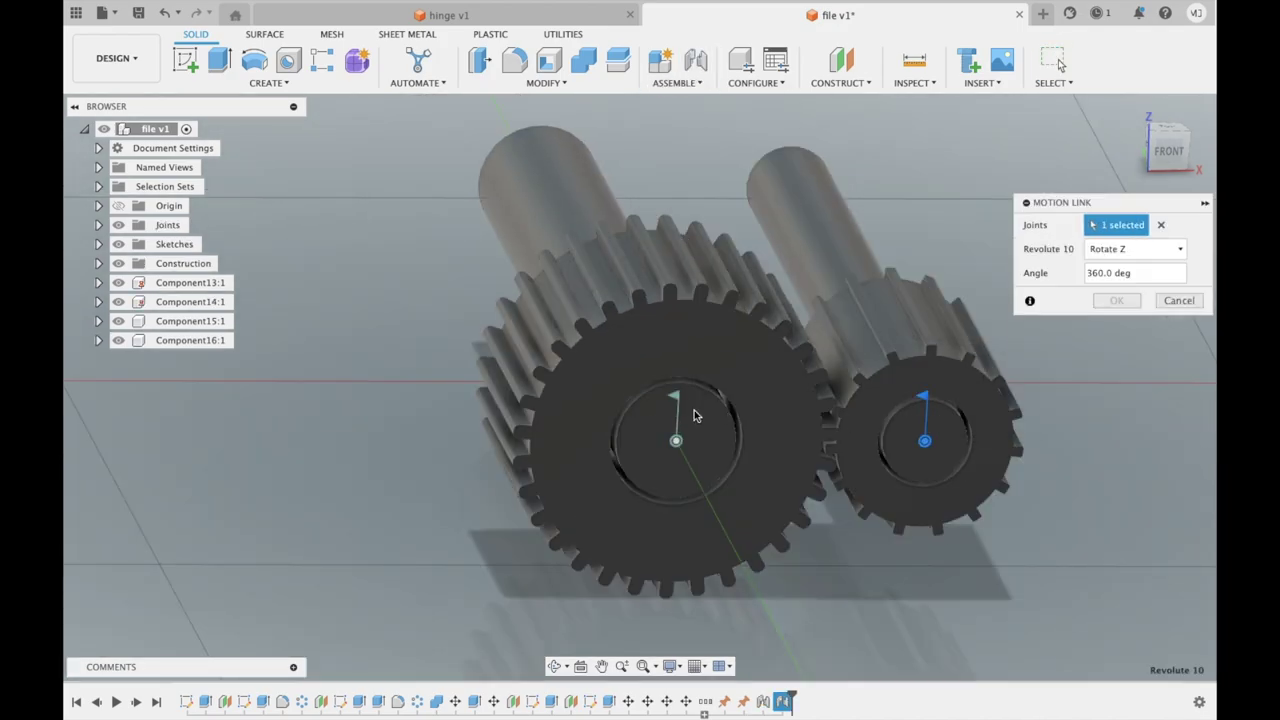
left_click(676, 440)
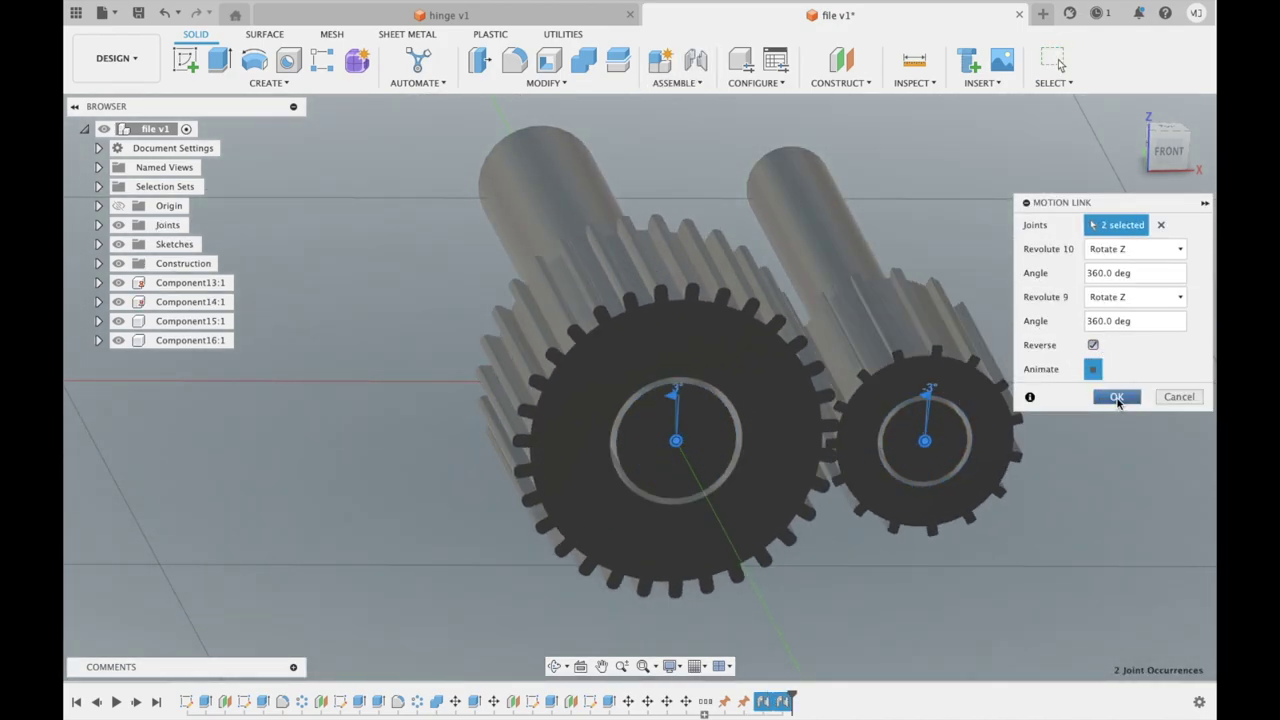
mouse_move(1126, 131)
middle_mouse_down("shift")
mouse_move(1009, 176)
mouse_move(1208, 130)
middle_mouse_up("shift")
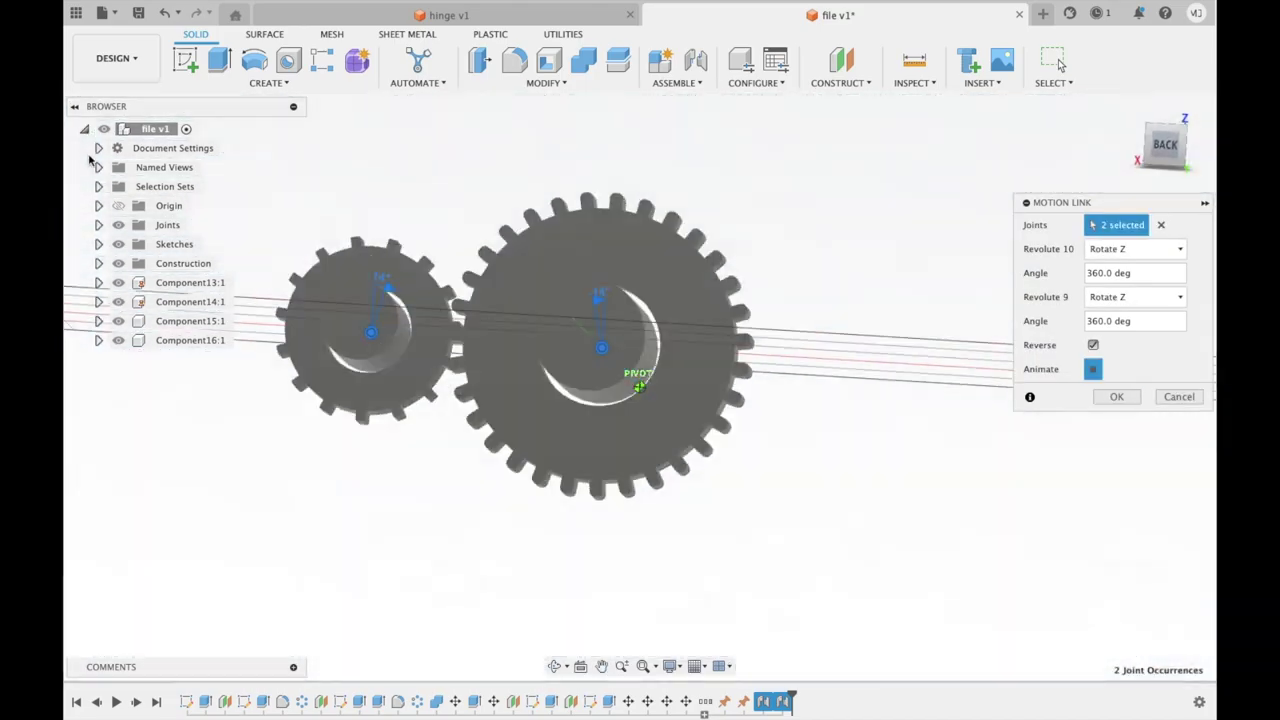
middle_click_drag(1208, 130, 543, 189, "shift")
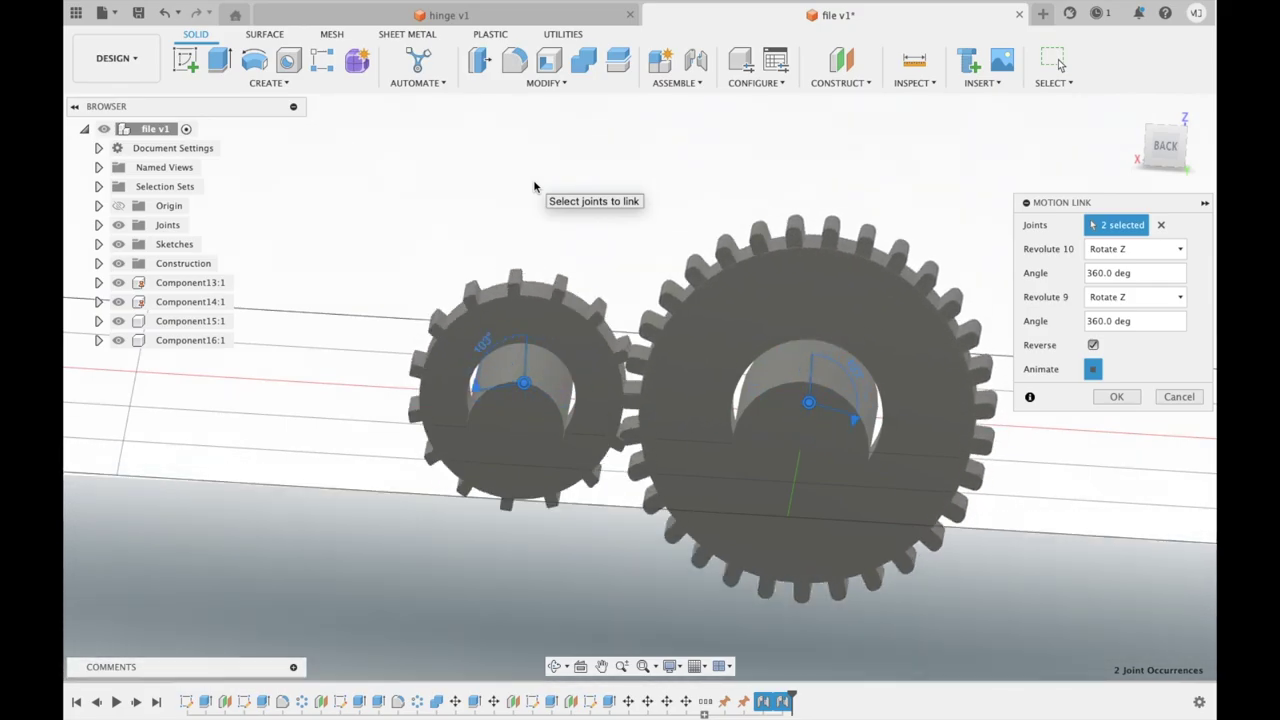